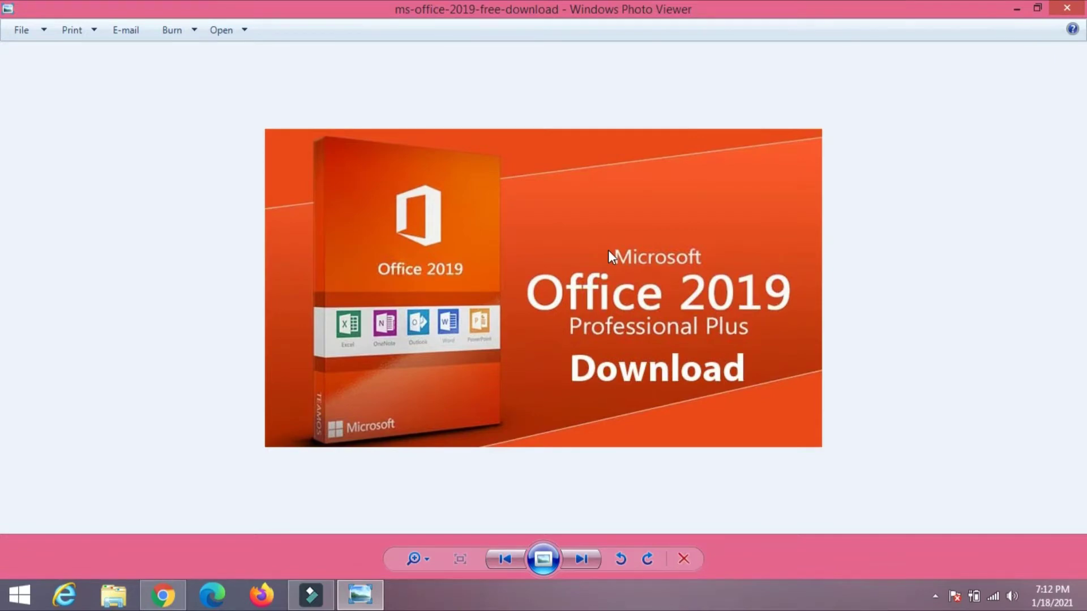
Look over the Office 2019 picture, then close Photo Viewer
scroll(612, 276, "up", 2)
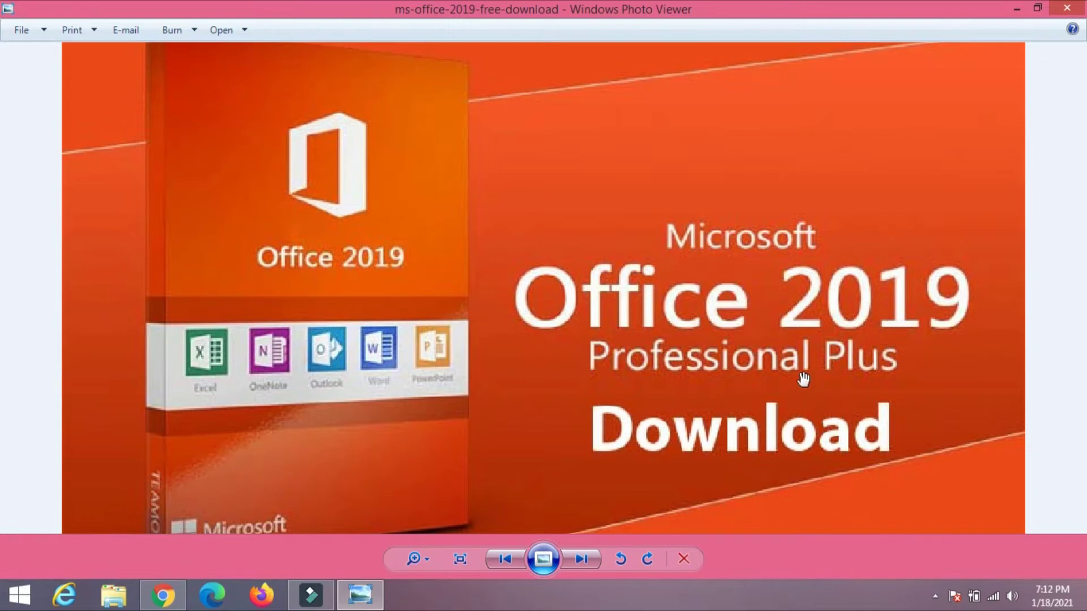
scroll(802, 380, "down", 2)
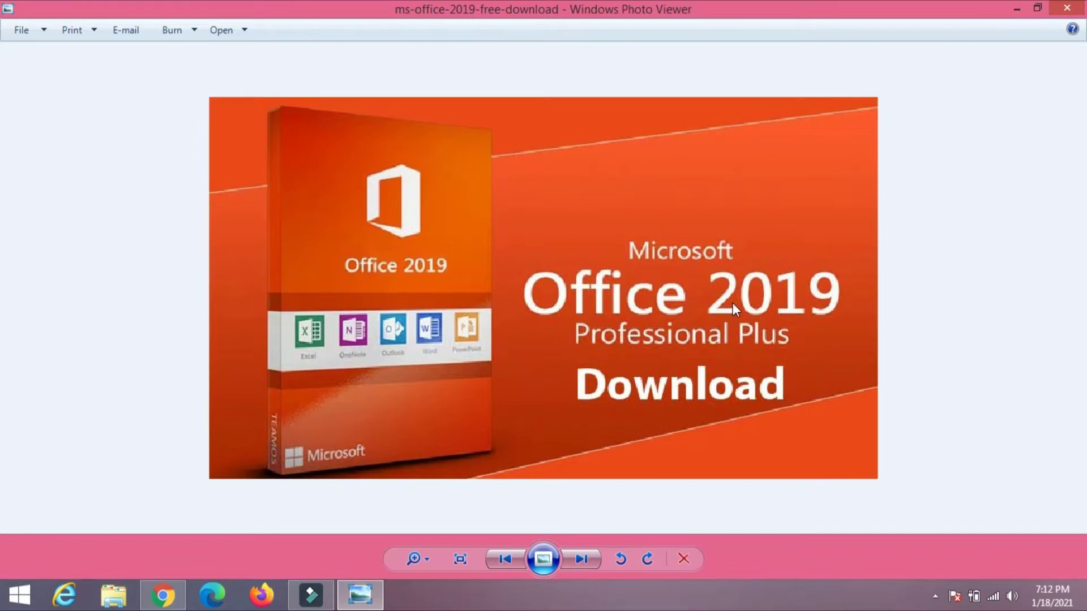
scroll(714, 313, "up", 2)
scroll(854, 352, "down", 3)
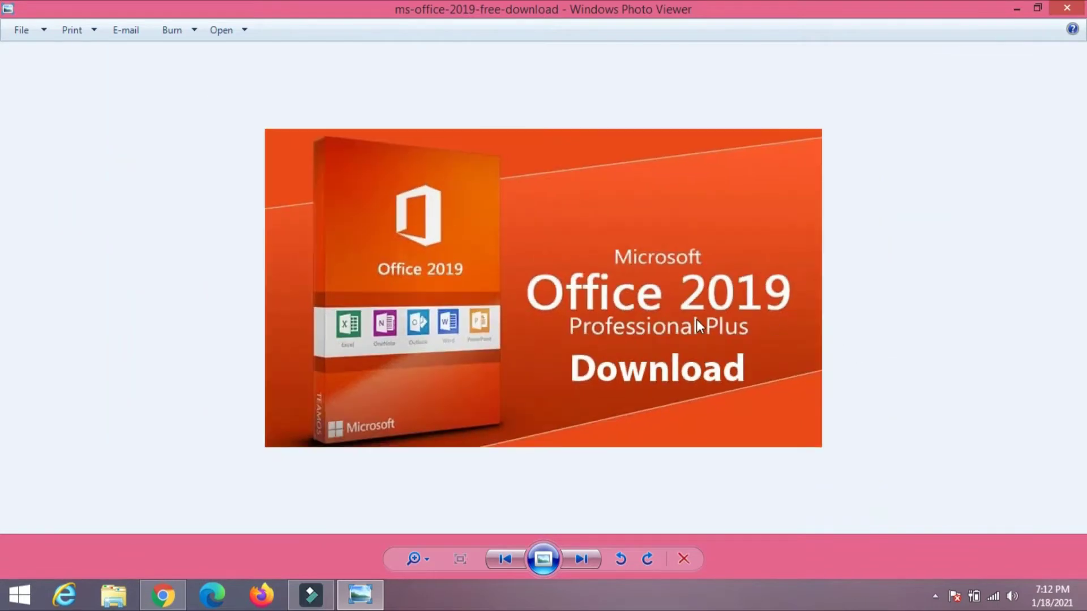
scroll(697, 320, "up", 2)
scroll(774, 318, "down", 2)
scroll(786, 308, "up", 1)
scroll(787, 308, "up", 1)
scroll(787, 309, "down", 2)
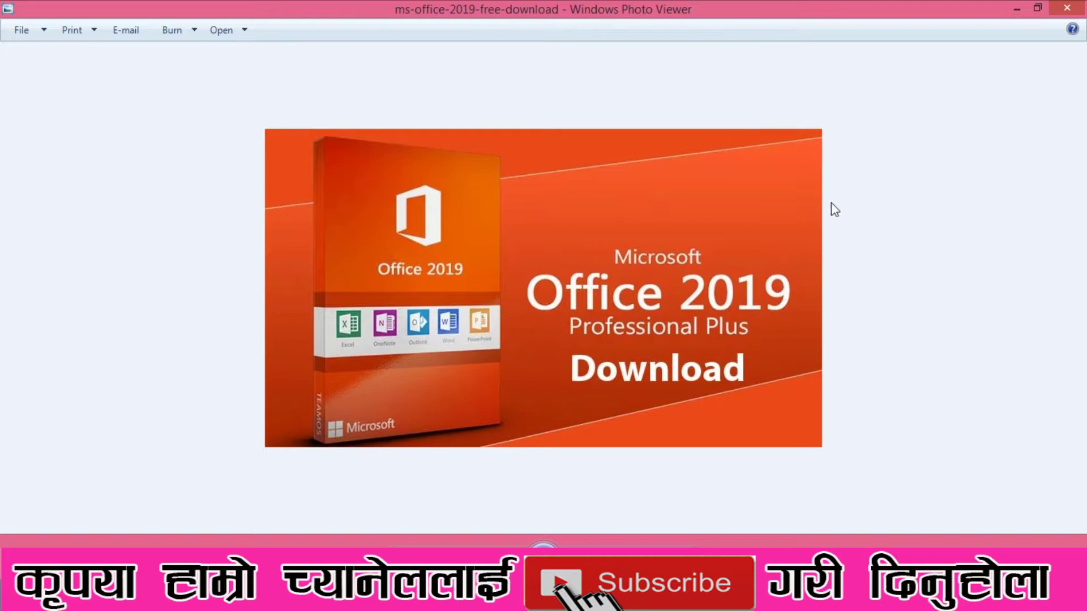
left_click(1067, 8)
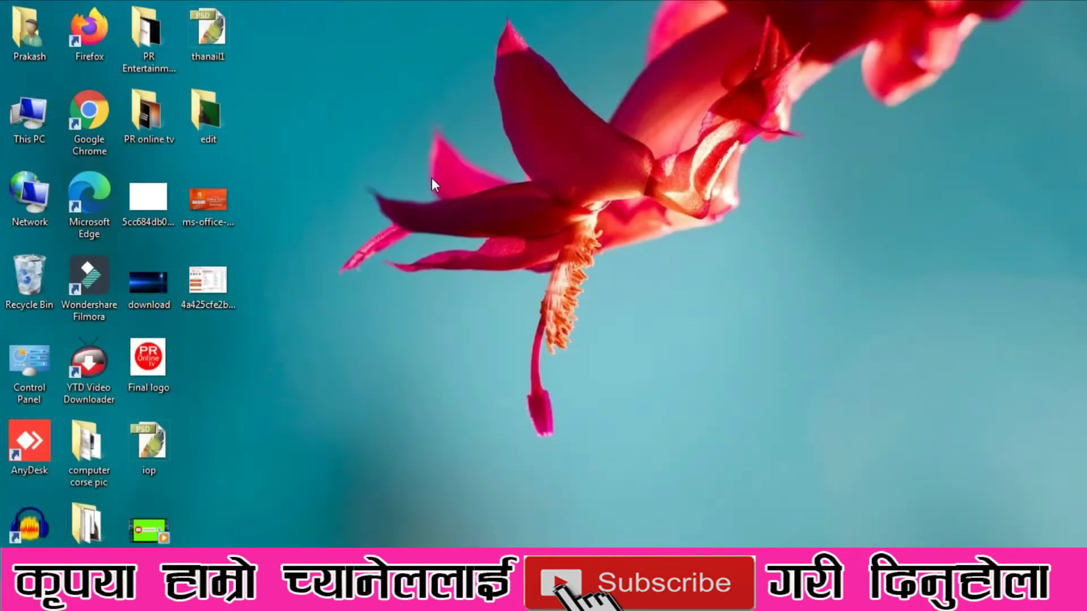
Refresh the desktop and launch Google Chrome from its desktop shortcut
right_click(424, 174)
left_click(479, 219)
right_click(82, 125)
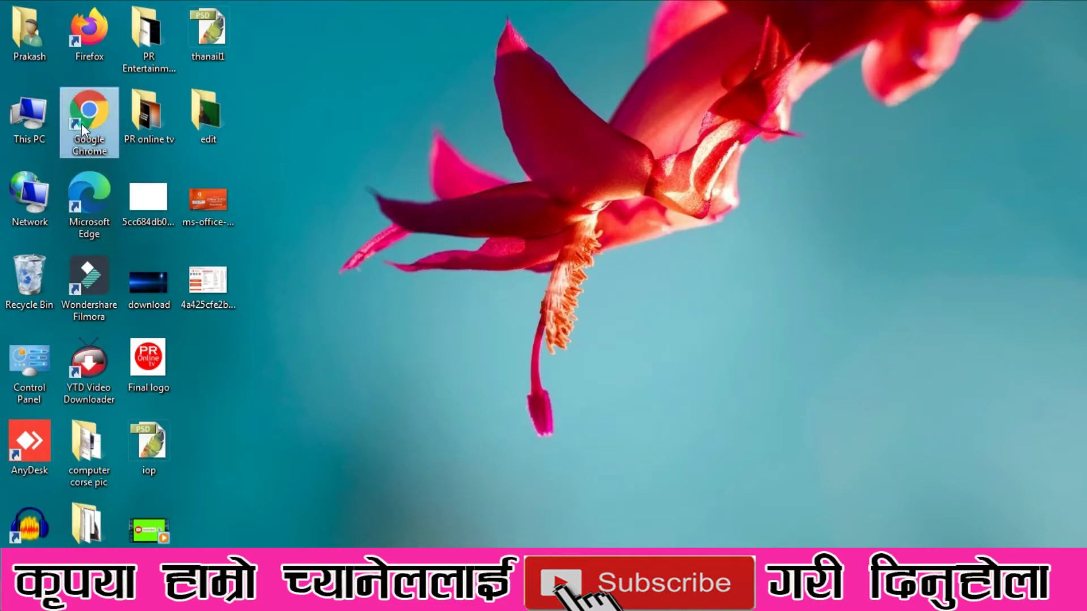
left_click(115, 136)
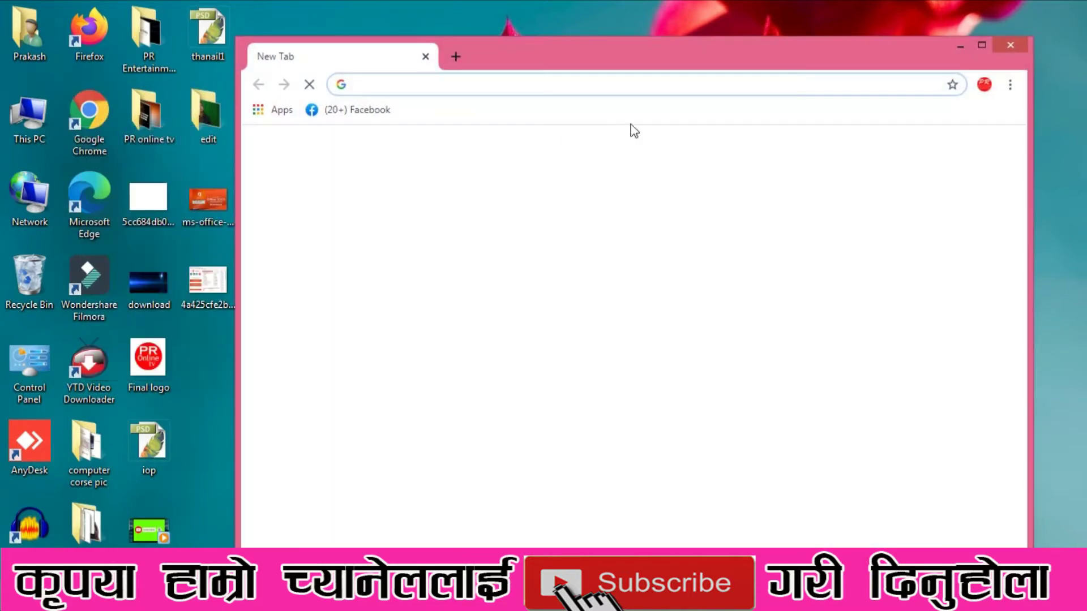
left_click(978, 44)
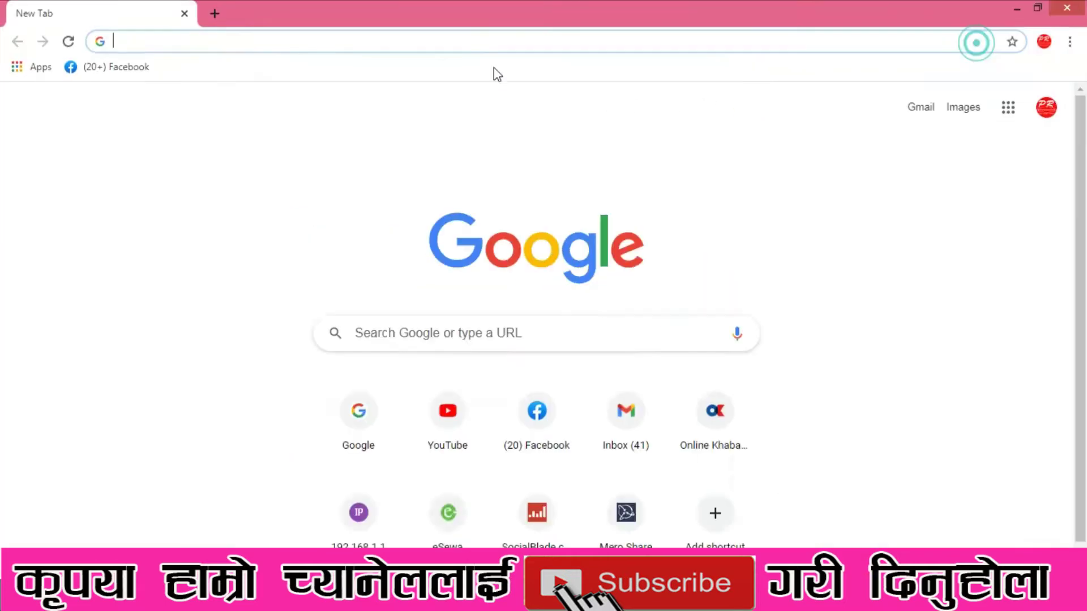
left_click(370, 42)
type("ww")
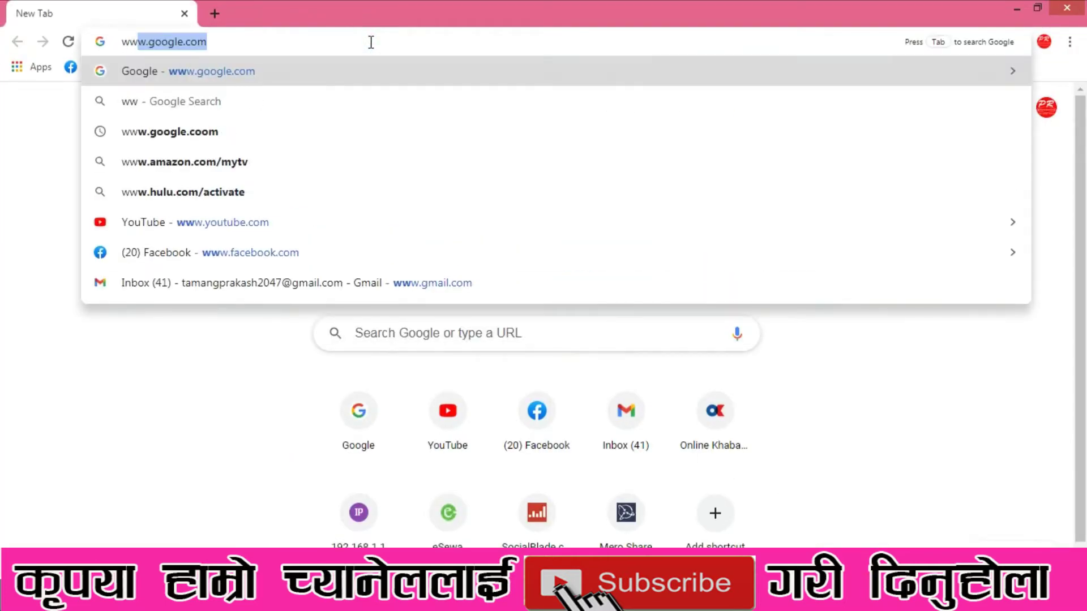
key("Return")
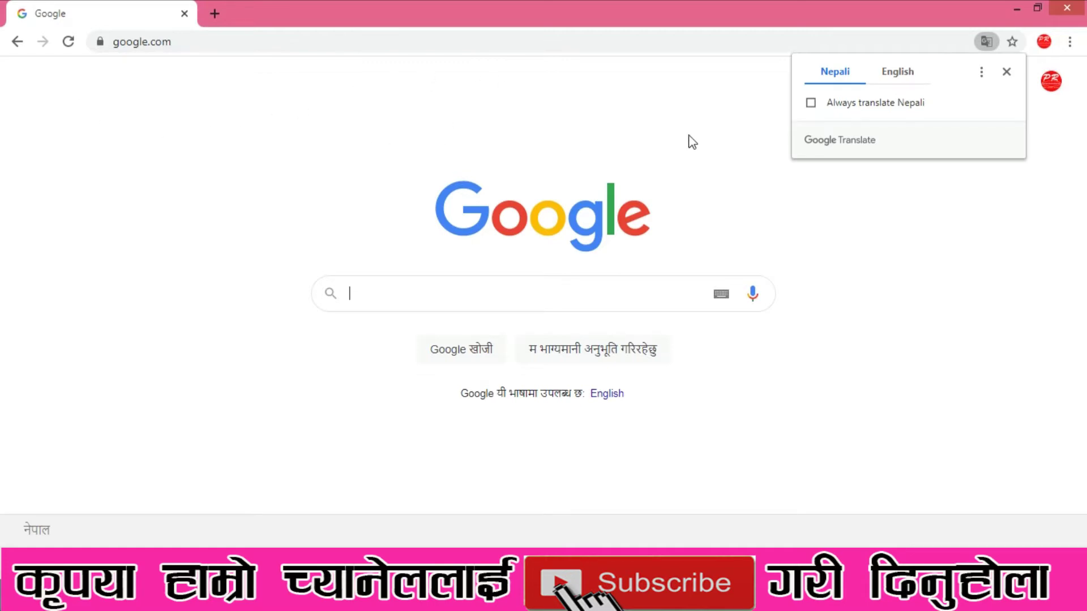
Dismiss the translate offer and search Google for 'get in to pc'
left_click(371, 285)
left_click(371, 285)
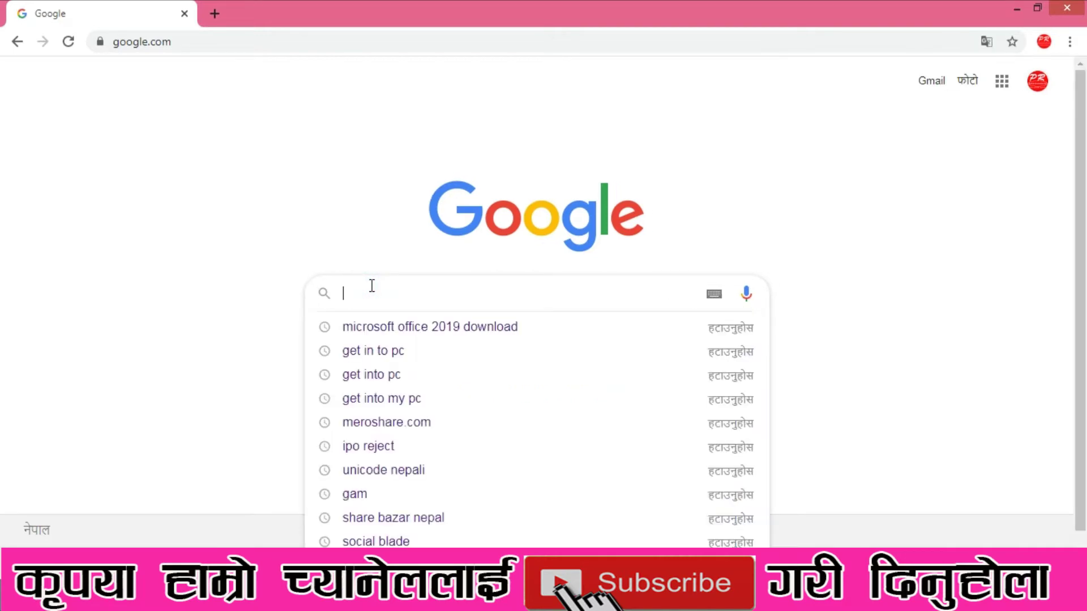
type("get")
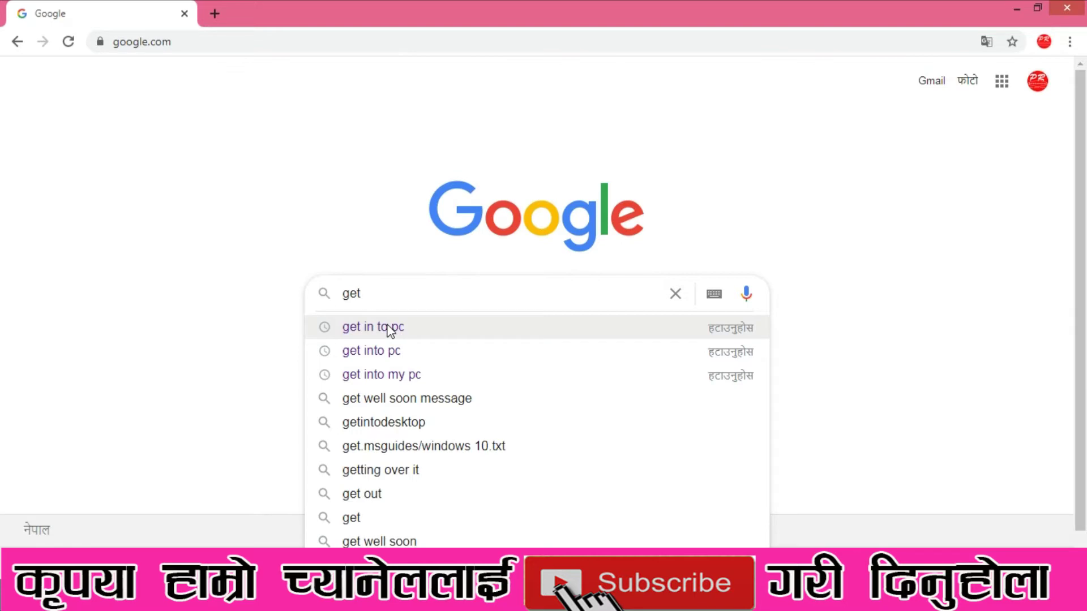
left_click(389, 329)
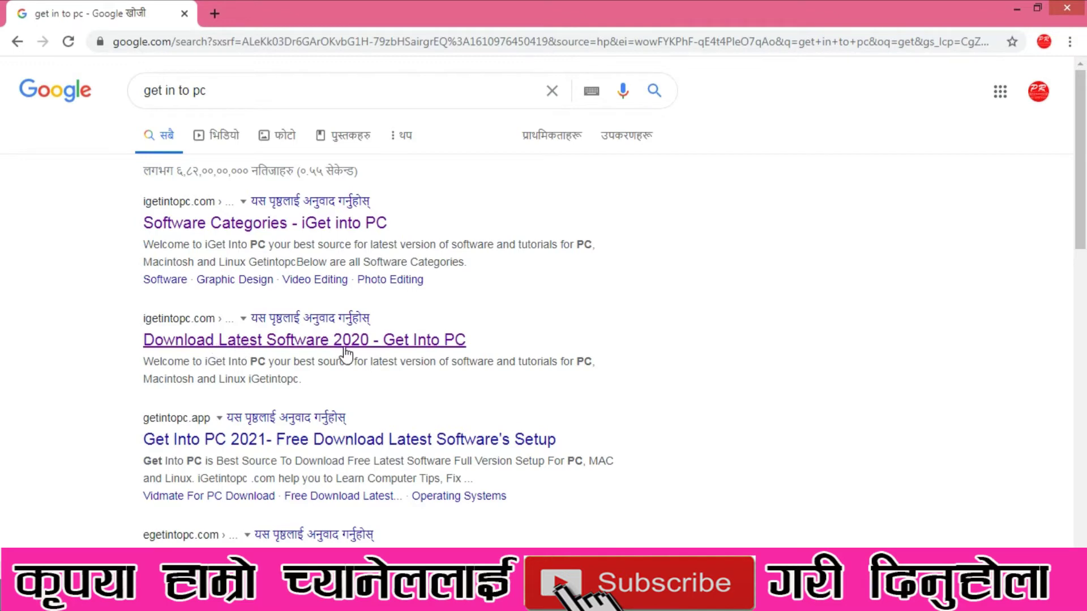
Open the 'Download Latest Software 2020 - Get Into PC' result
left_click(181, 342)
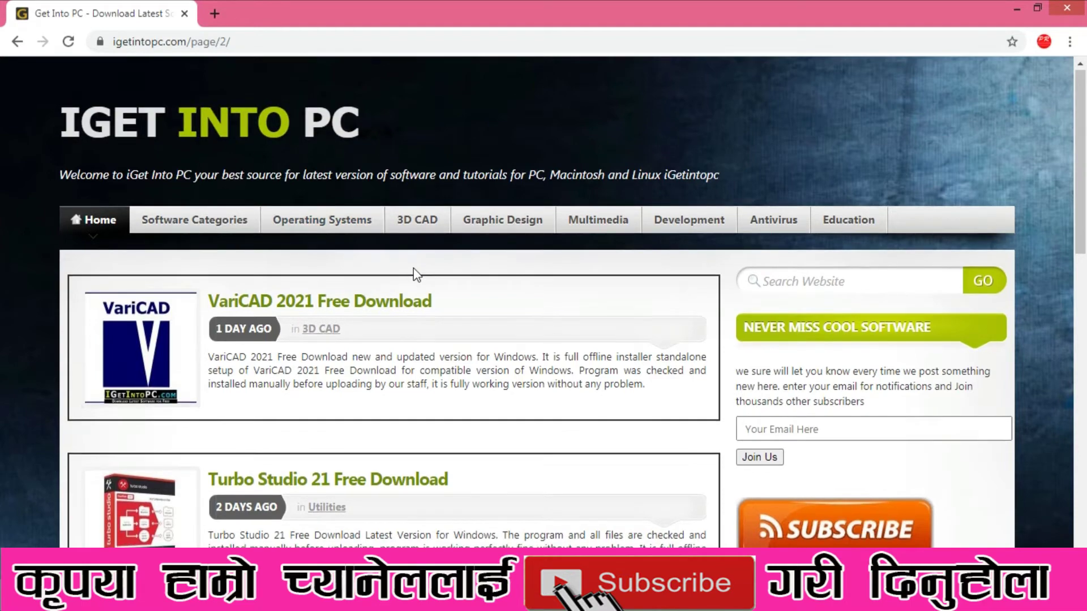
scroll(418, 267, "down", 5)
scroll(589, 274, "up", 5)
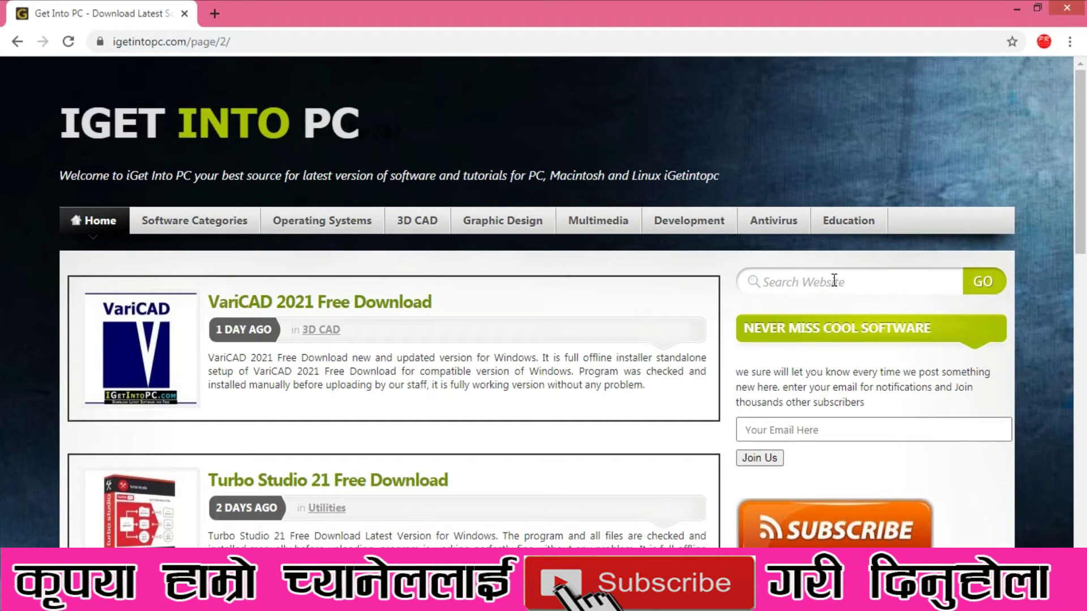
Search the Get Into PC site for 'microsoft office 2019'
left_click(803, 283)
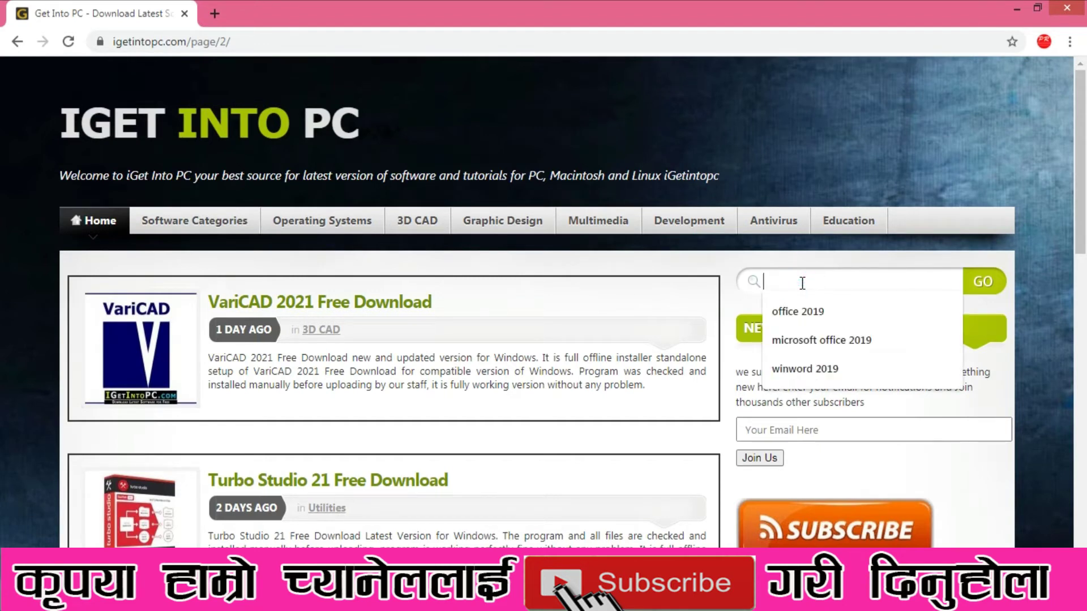
type("mir")
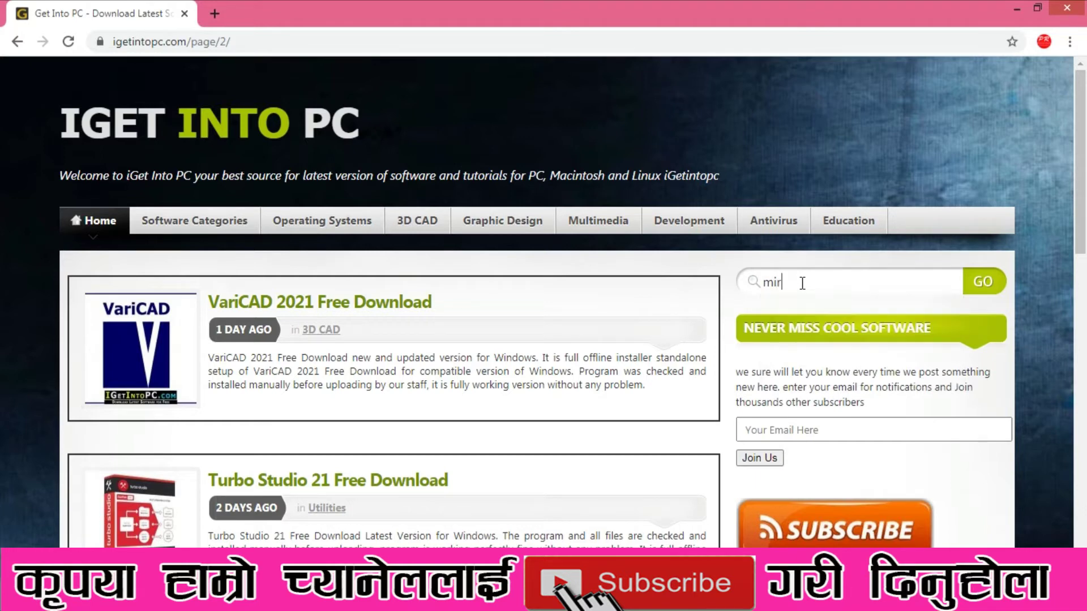
key("BackSpace")
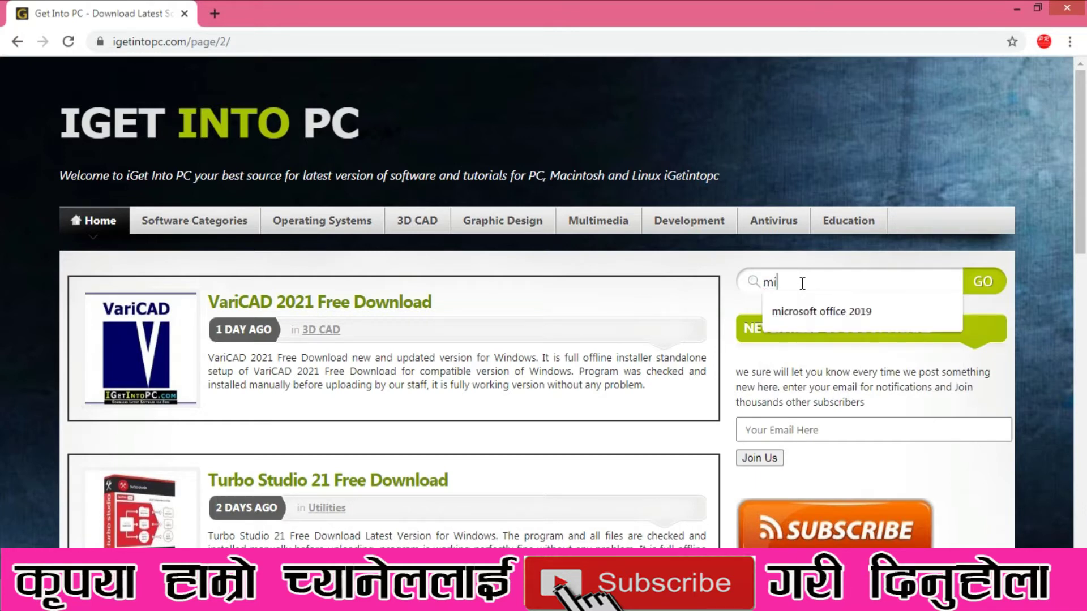
type("cr")
type("osoft office 2019")
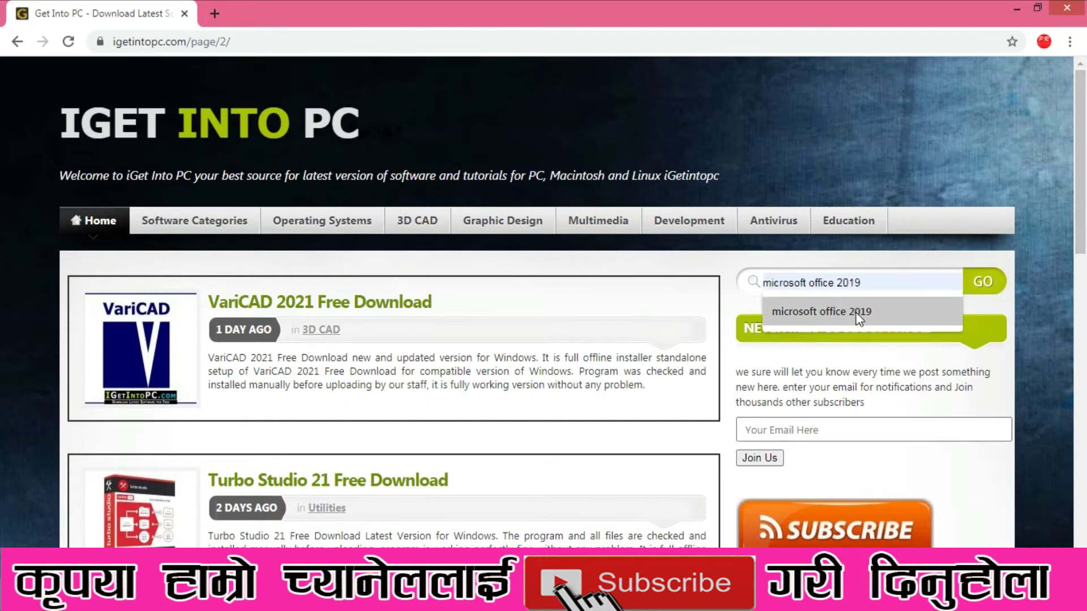
left_click(857, 311)
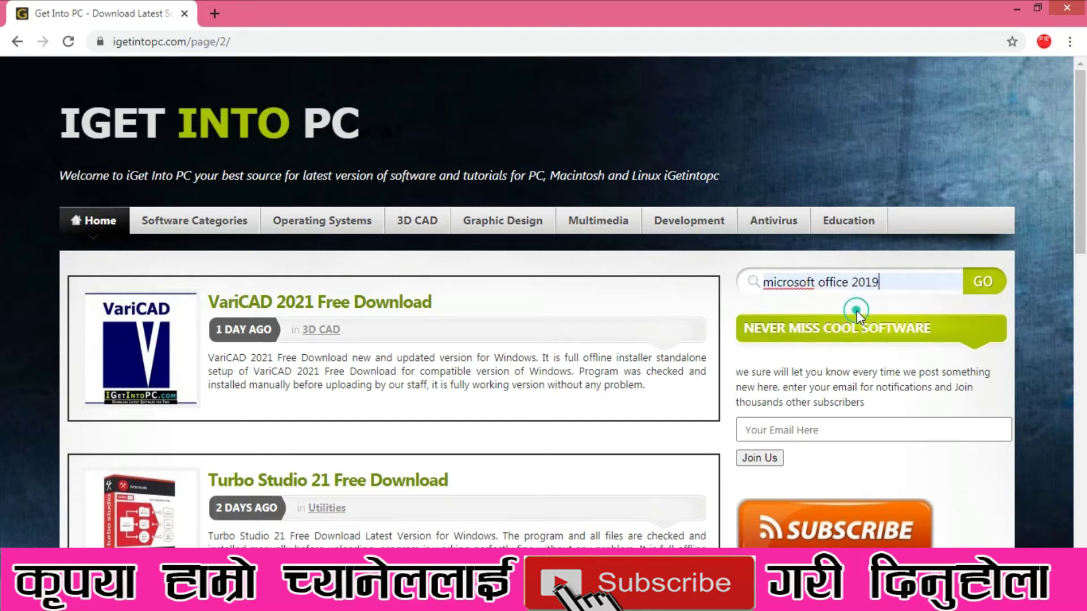
left_click(983, 283)
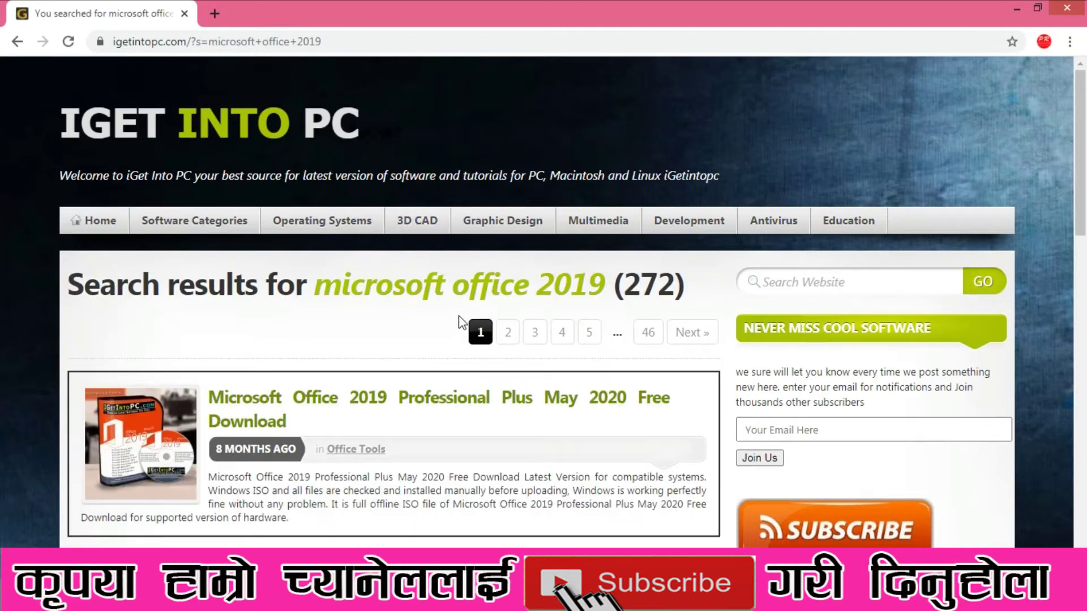
scroll(464, 345, "down", 1)
scroll(464, 345, "down", 3)
scroll(464, 344, "down", 2)
scroll(396, 340, "down", 3)
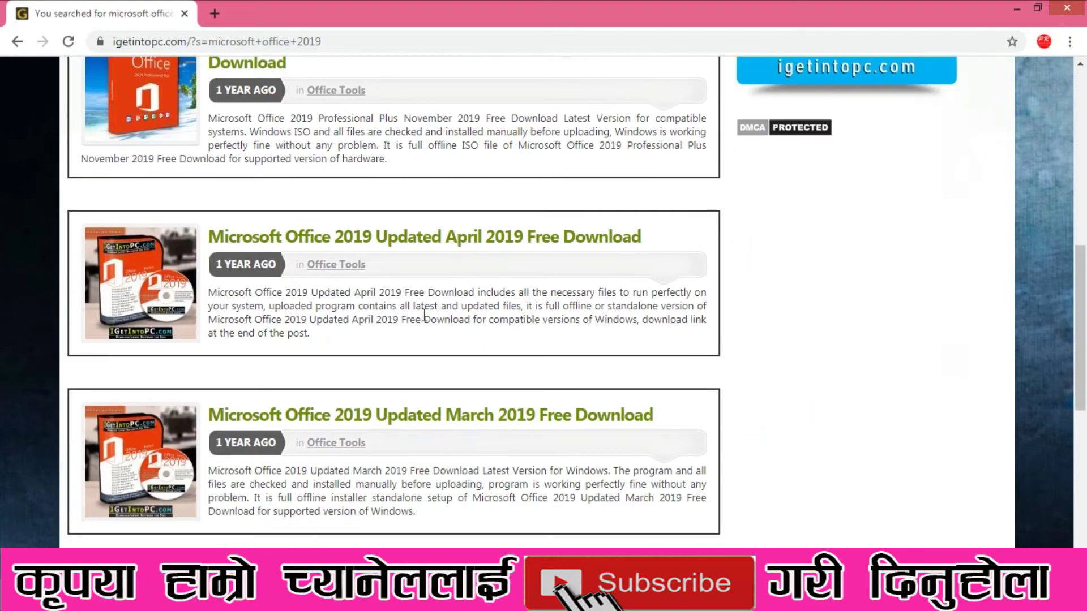
scroll(306, 293, "up", 1)
scroll(308, 297, "up", 3)
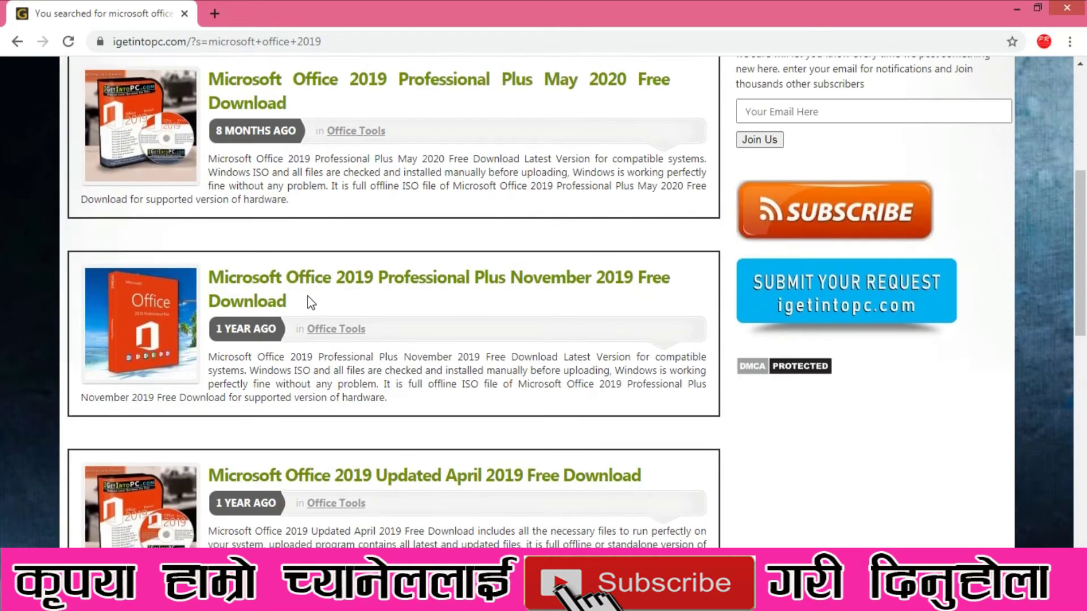
scroll(412, 308, "up", 3)
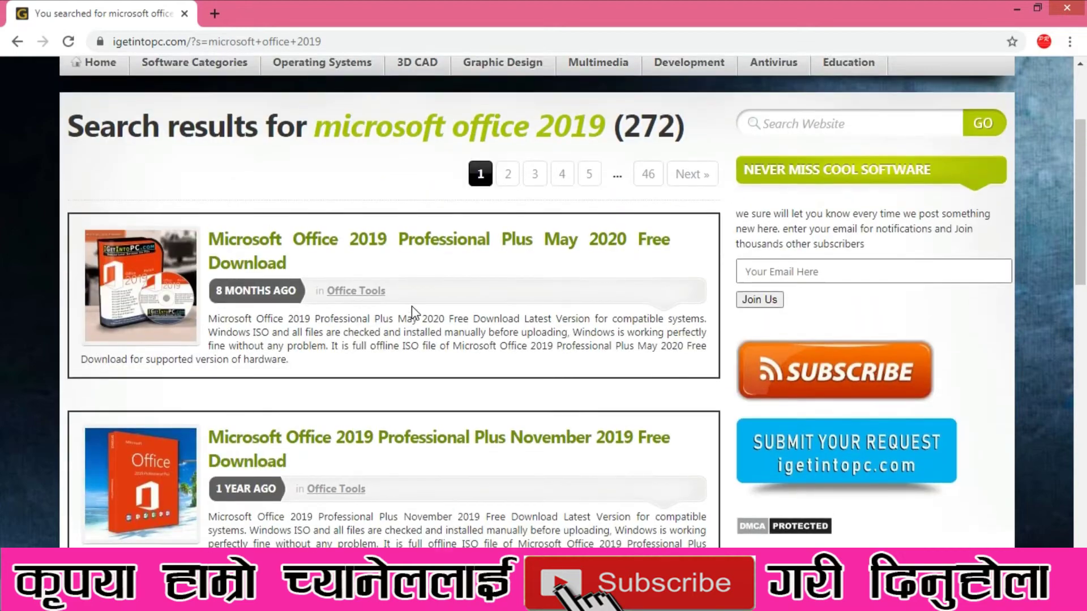
scroll(391, 310, "up", 2)
scroll(283, 291, "down", 2)
scroll(279, 378, "down", 3)
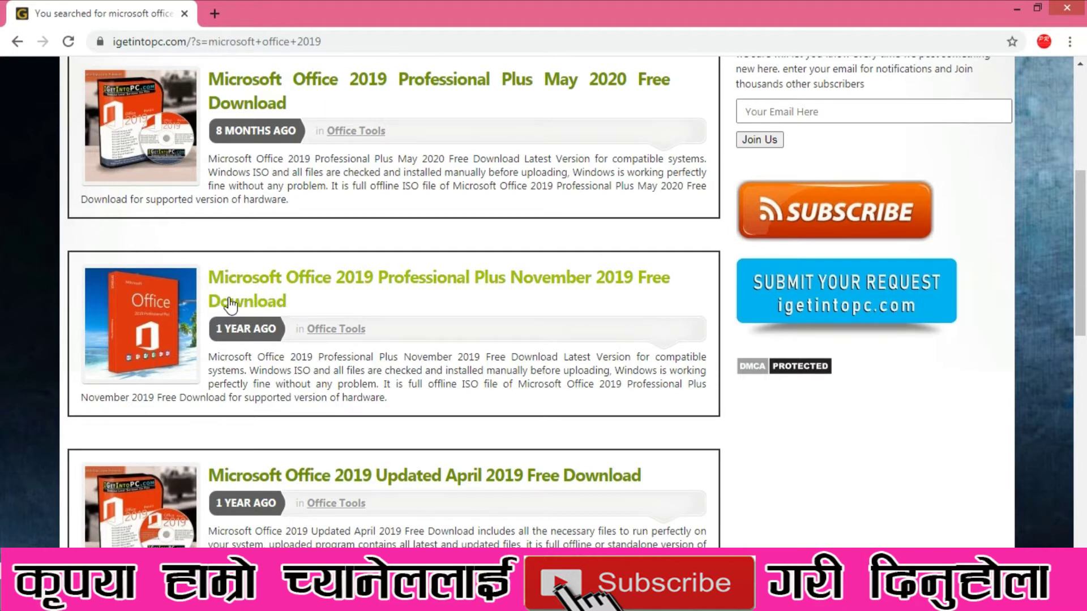
Open the Microsoft Office 2019 Professional Plus November 2019 article
left_click(276, 285)
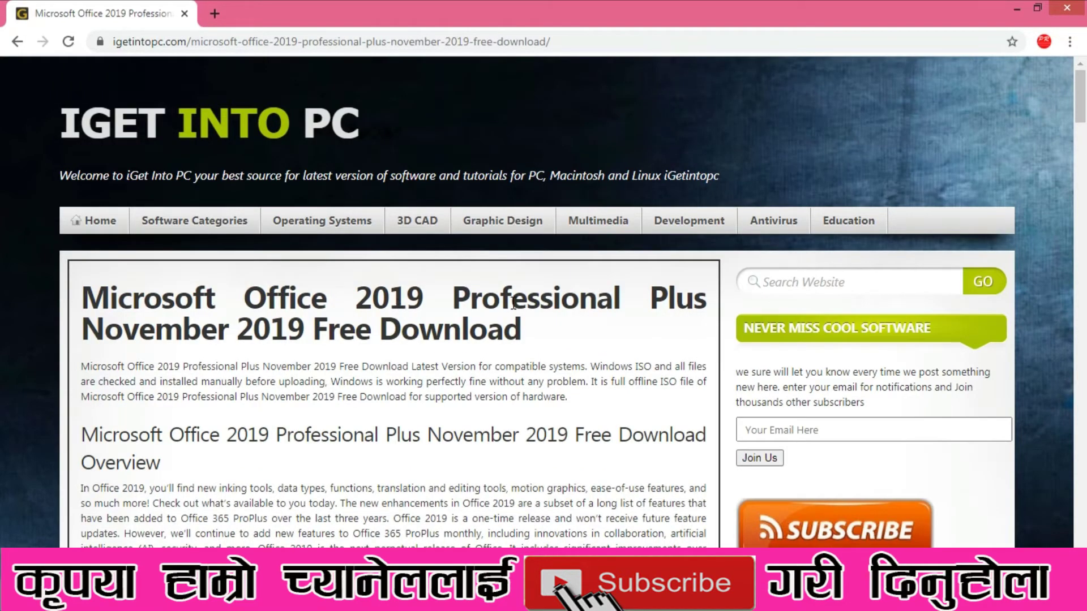
scroll(506, 341, "down", 5)
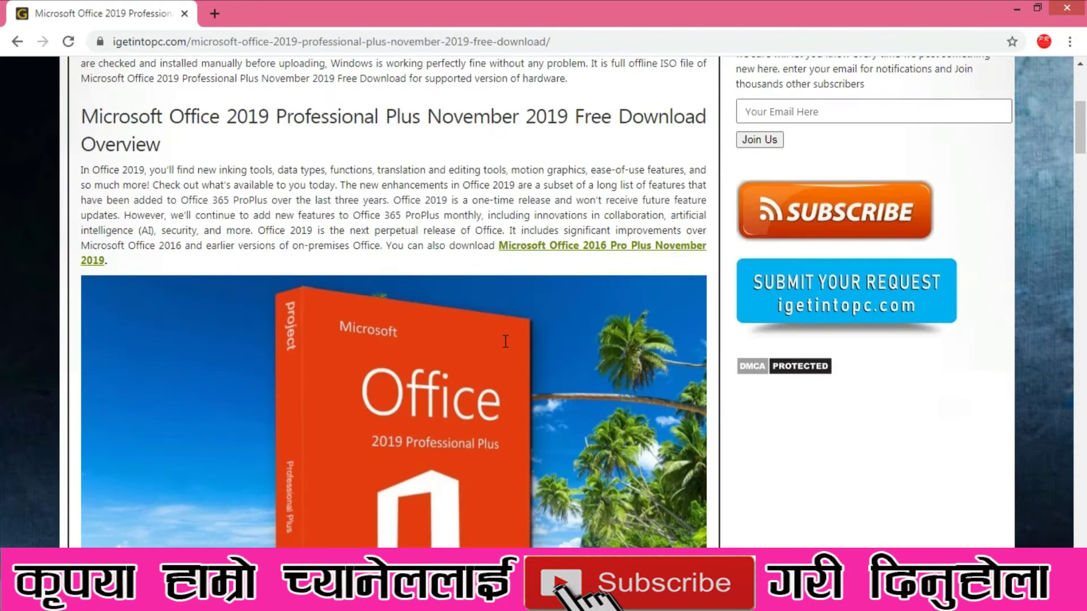
scroll(475, 340, "down", 4)
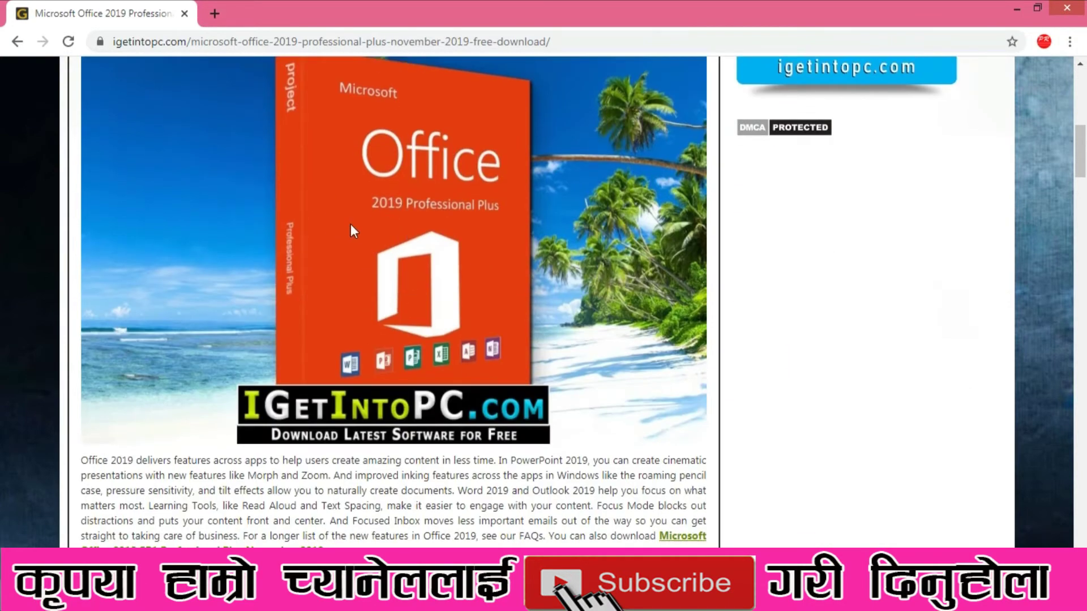
scroll(417, 216, "up", 3)
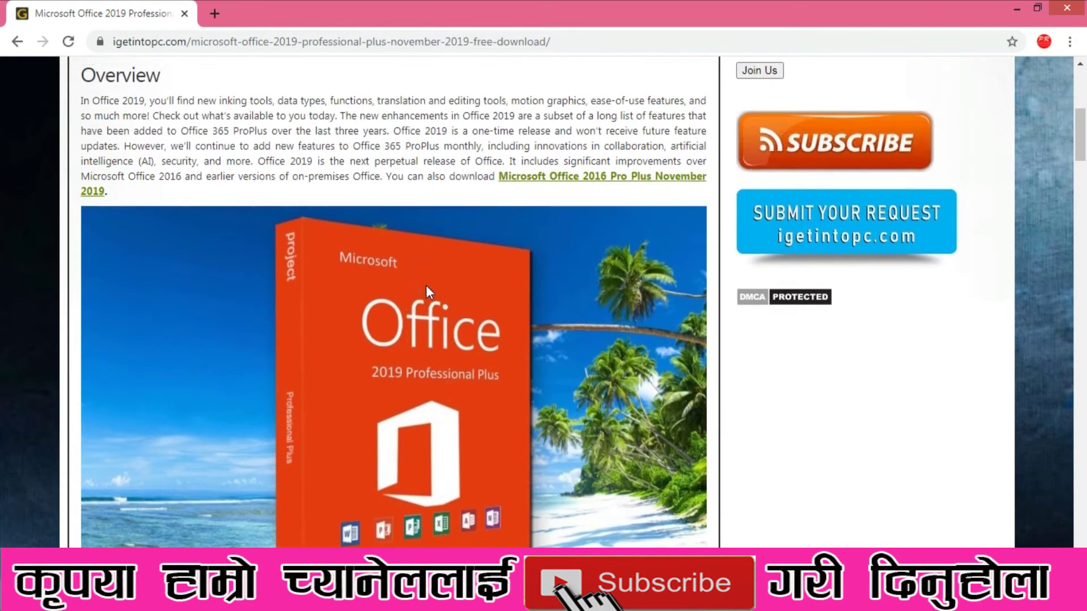
Scroll to the Download section and highlight '32bit' in the Single ISO heading
scroll(425, 284, "up", 2)
scroll(449, 272, "down", 5)
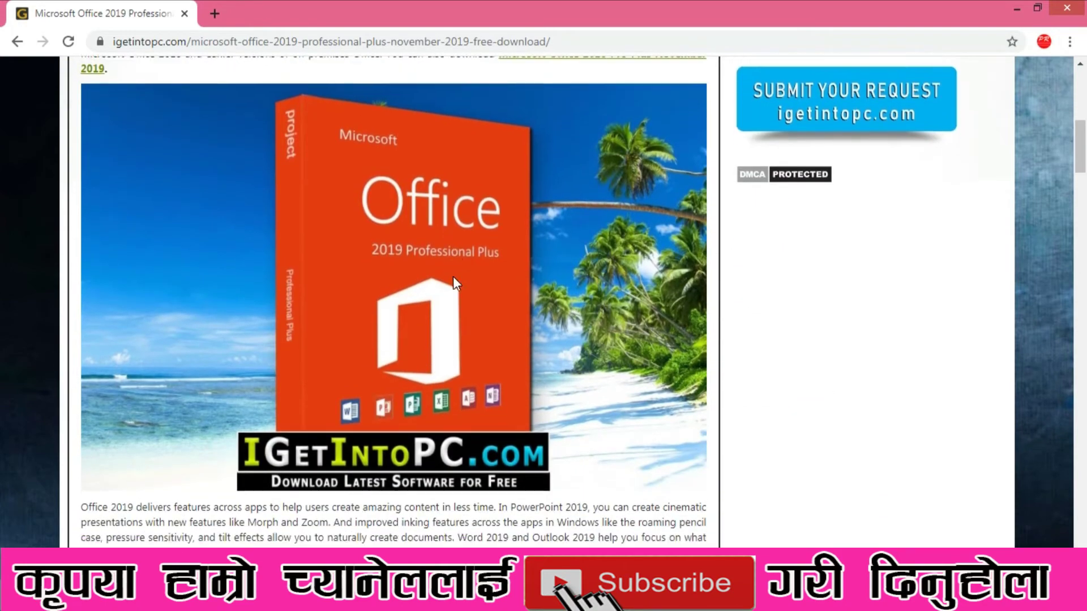
scroll(452, 276, "down", 3)
scroll(453, 276, "down", 2)
scroll(453, 277, "down", 2)
scroll(459, 283, "down", 5)
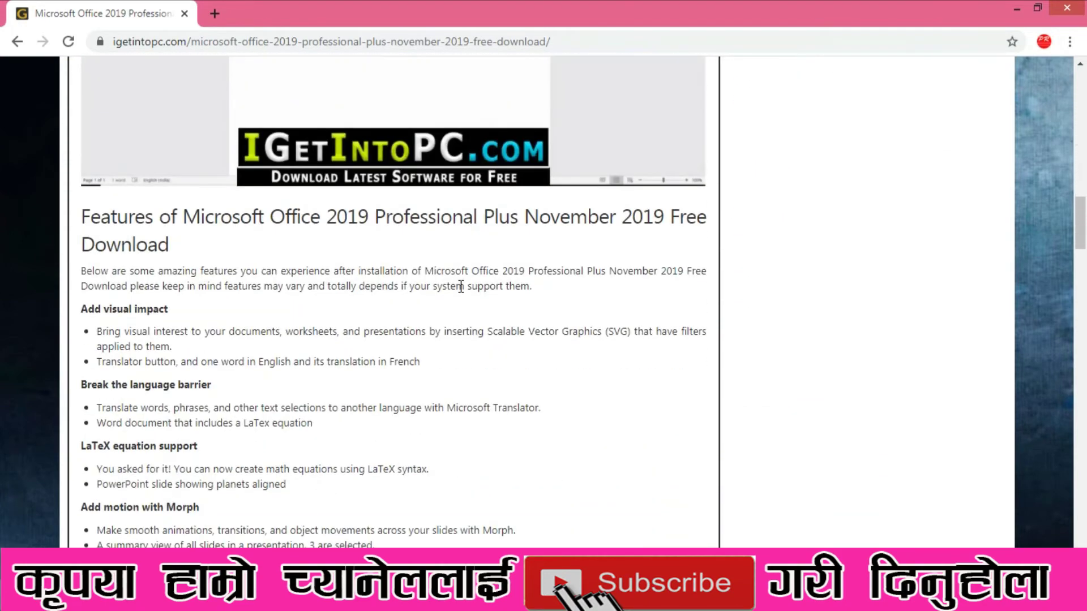
scroll(461, 287, "down", 4)
scroll(467, 303, "down", 4)
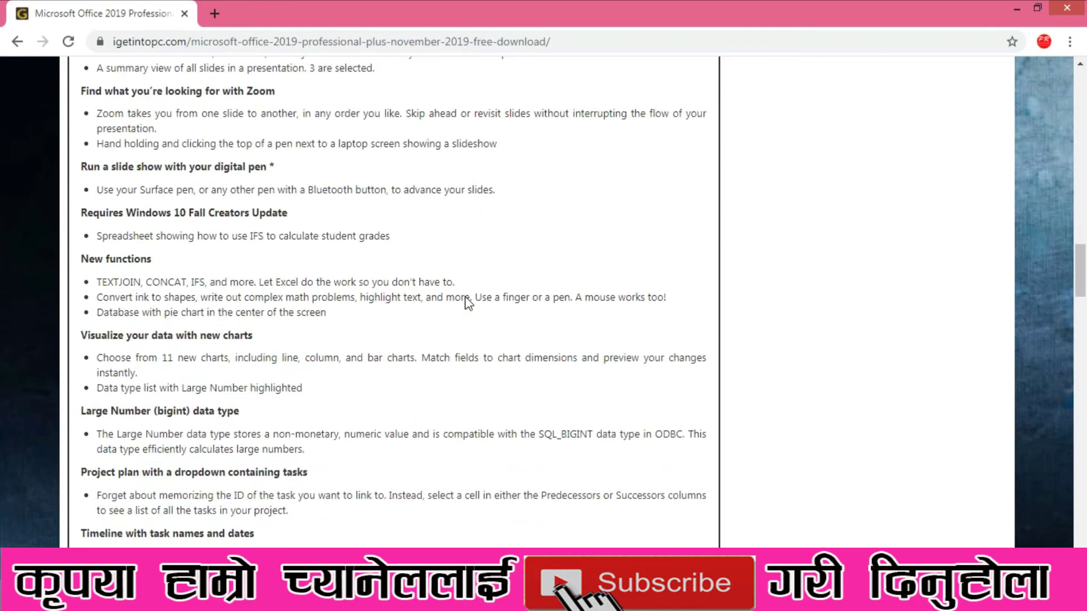
scroll(467, 303, "down", 1)
scroll(473, 317, "down", 4)
scroll(478, 334, "down", 3)
scroll(484, 356, "down", 3)
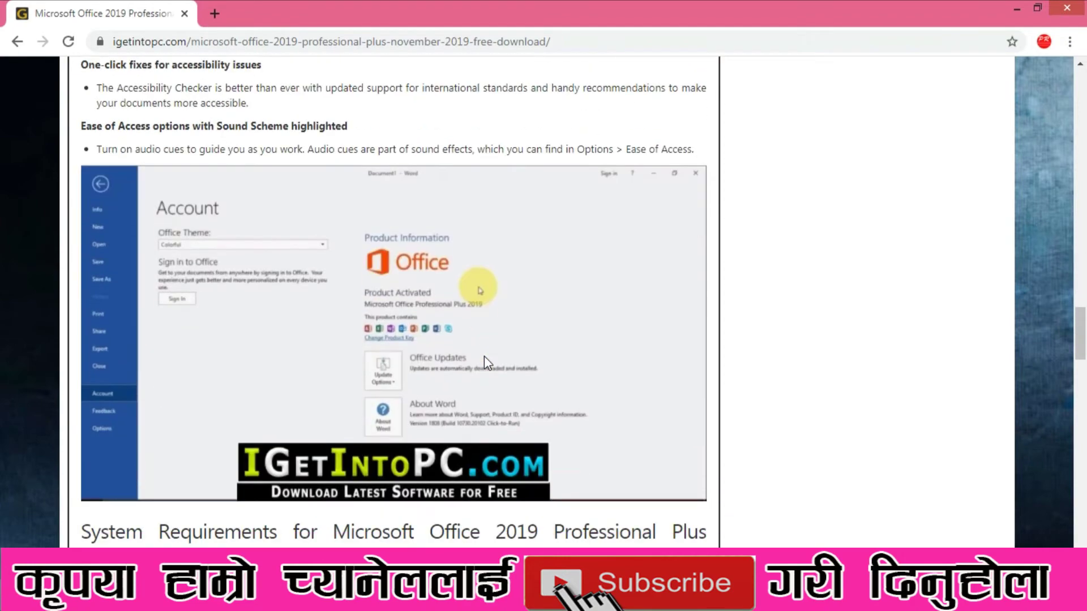
scroll(538, 334, "down", 3)
scroll(537, 334, "down", 3)
scroll(540, 331, "down", 1)
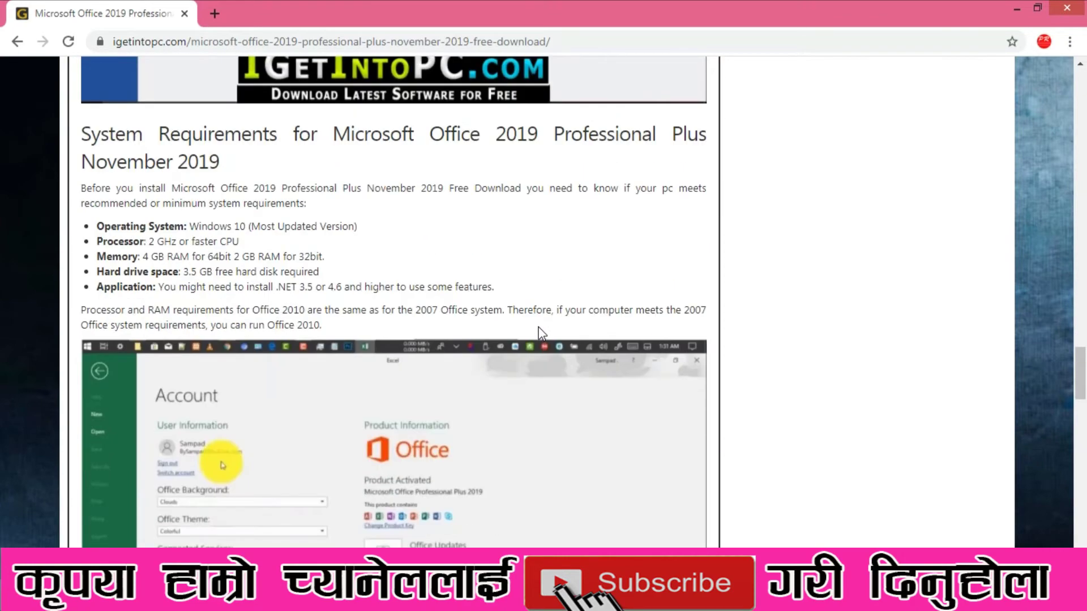
scroll(539, 329, "down", 3)
scroll(540, 335, "down", 2)
scroll(540, 337, "down", 5)
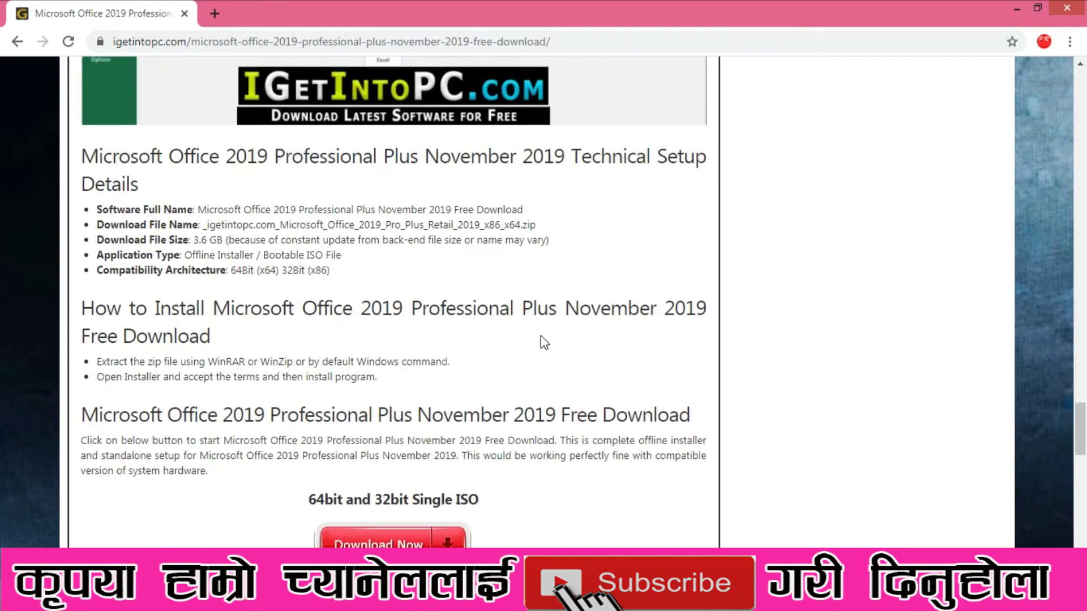
scroll(541, 336, "down", 2)
scroll(541, 340, "down", 2)
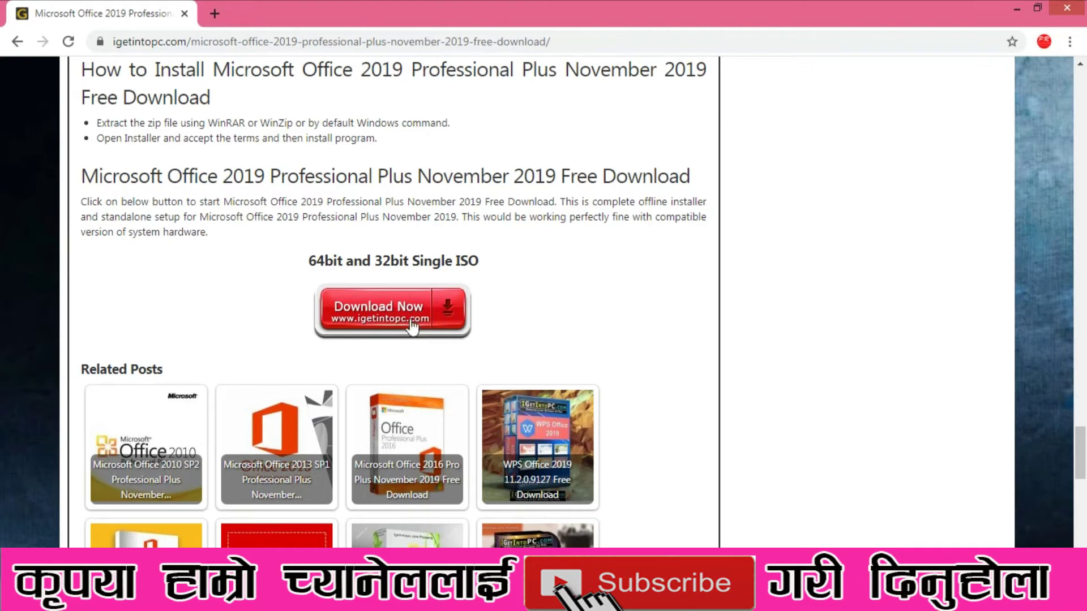
left_click_drag(306, 261, 416, 265)
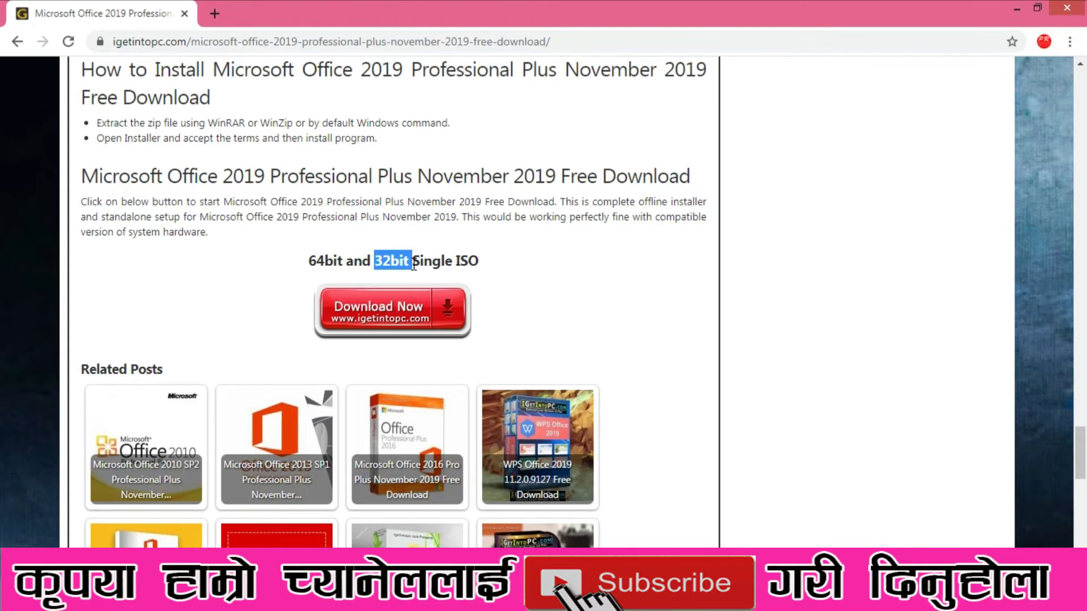
Request the 64bit and 32bit Single ISO and click DOWNLOAD Now after the countdown
left_click(372, 316)
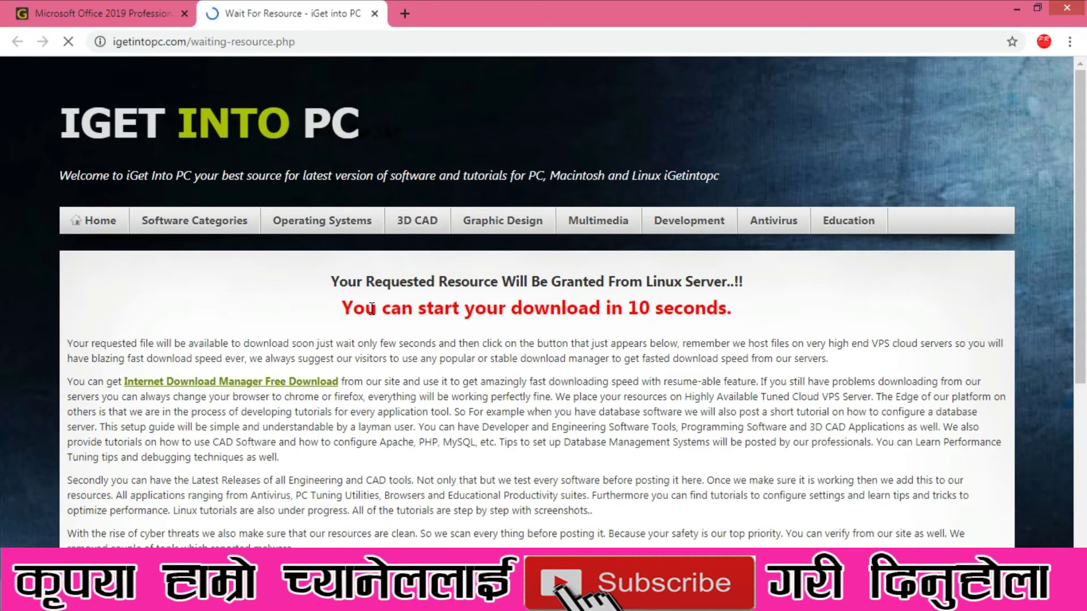
scroll(656, 328, "down", 5)
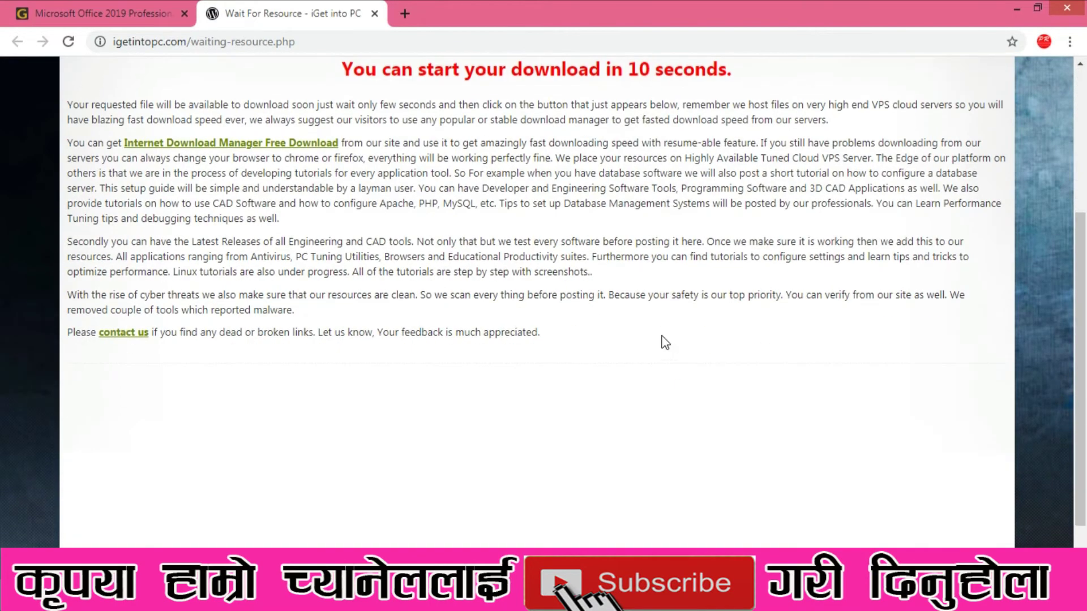
scroll(665, 342, "up", 5)
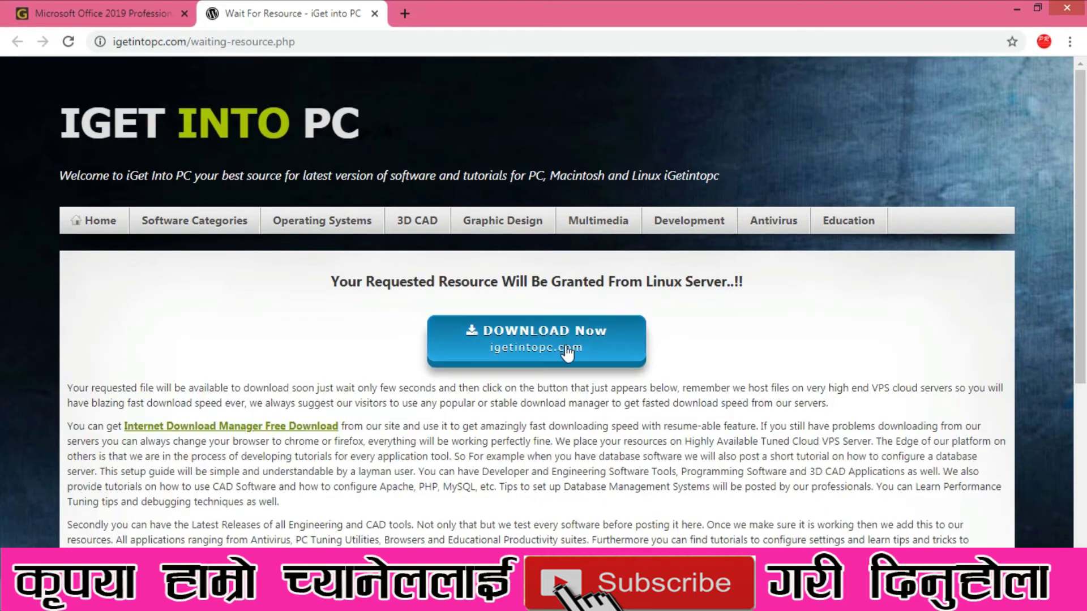
left_click(494, 344)
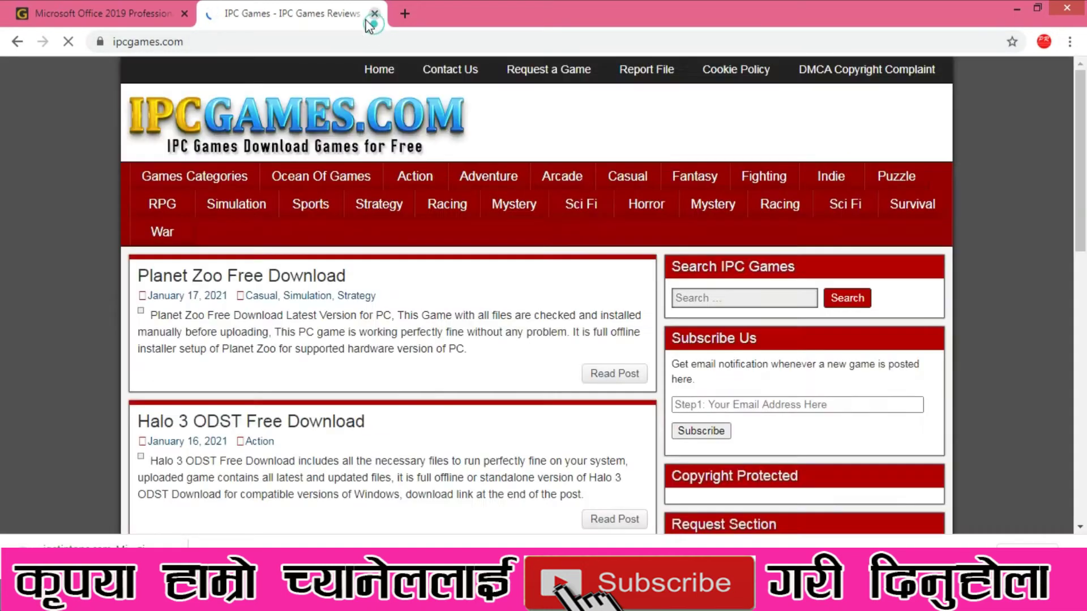
Close the IPC Games ad tab and review the 3.6 GB ISO download section
left_click(374, 14)
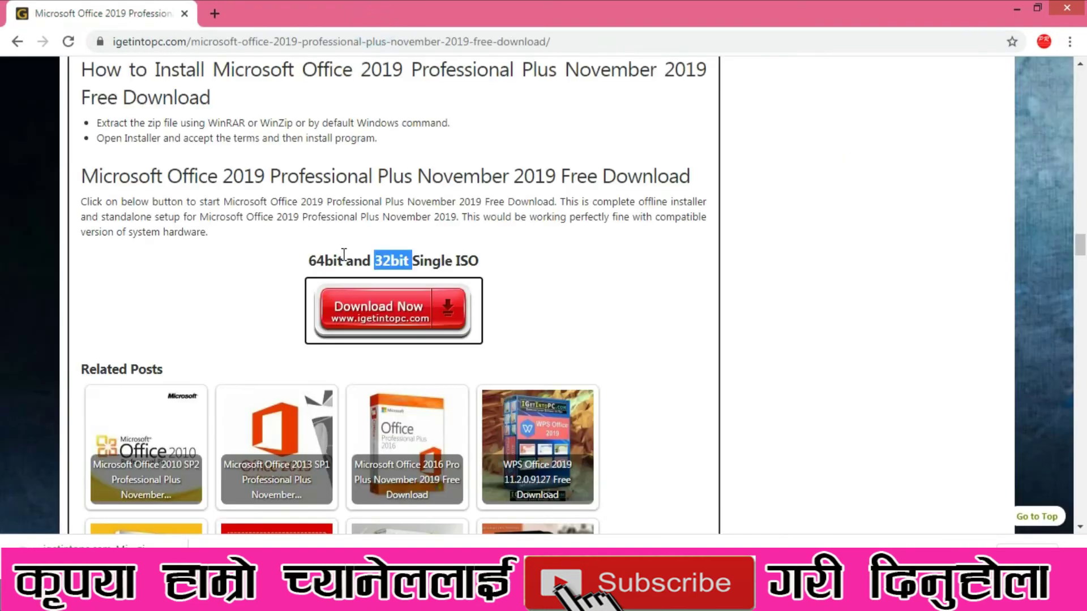
scroll(473, 315, "up", 2)
scroll(475, 320, "up", 4)
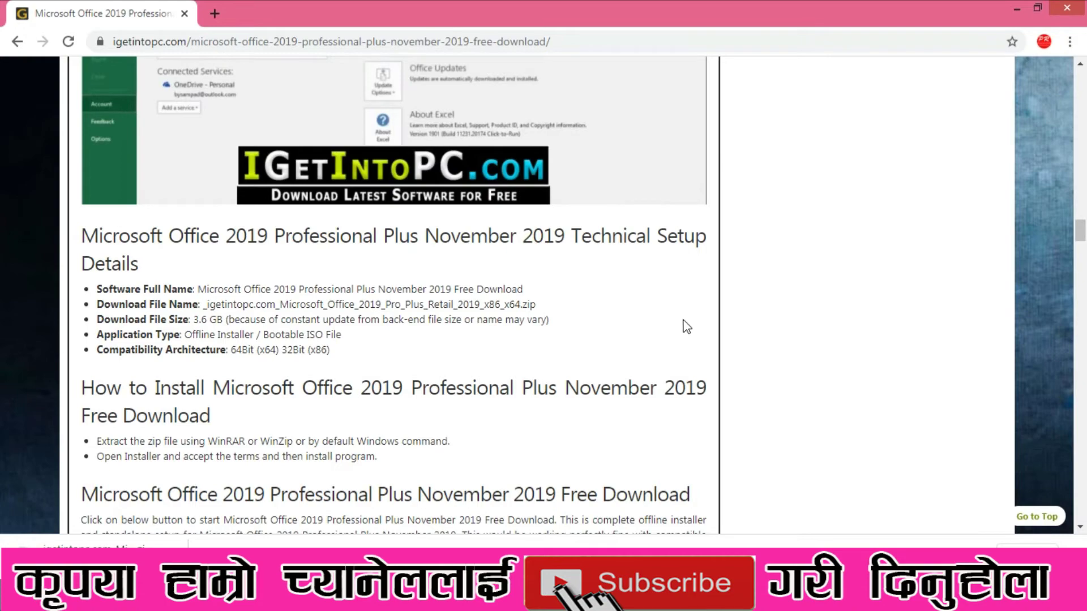
scroll(686, 327, "down", 2)
scroll(684, 327, "down", 1)
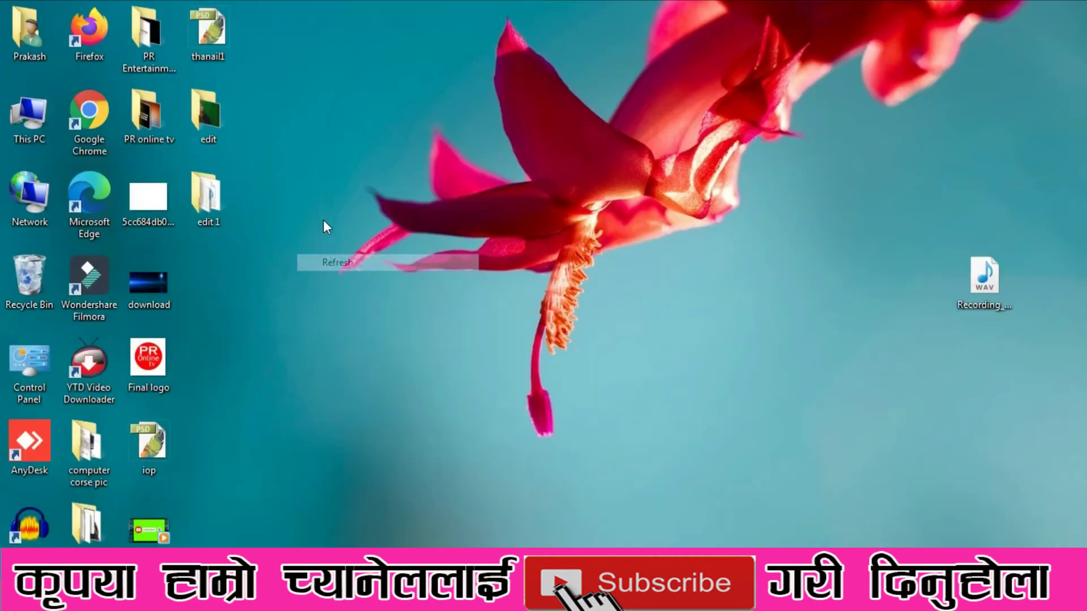
Refresh the desktop and open the user's home folder in a maximized Explorer window
right_click(323, 221)
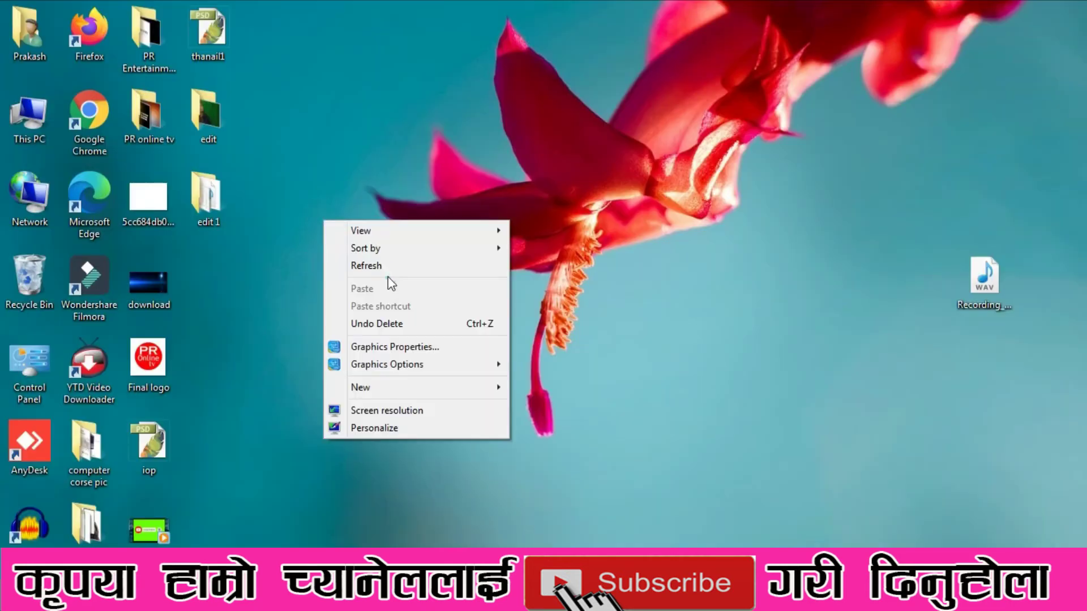
left_click(383, 267)
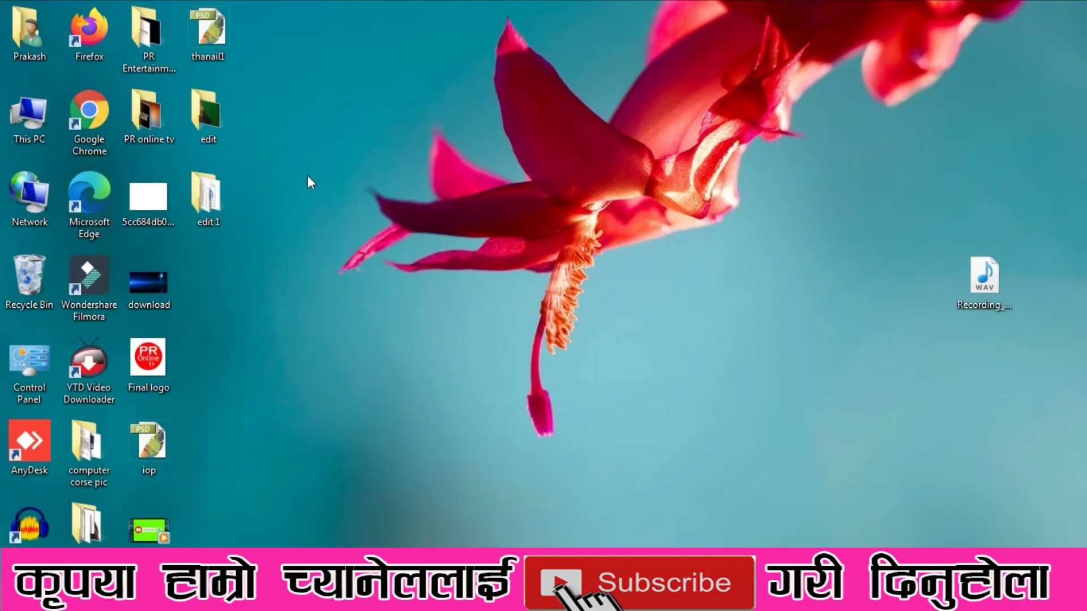
right_click(26, 44)
left_click(63, 55)
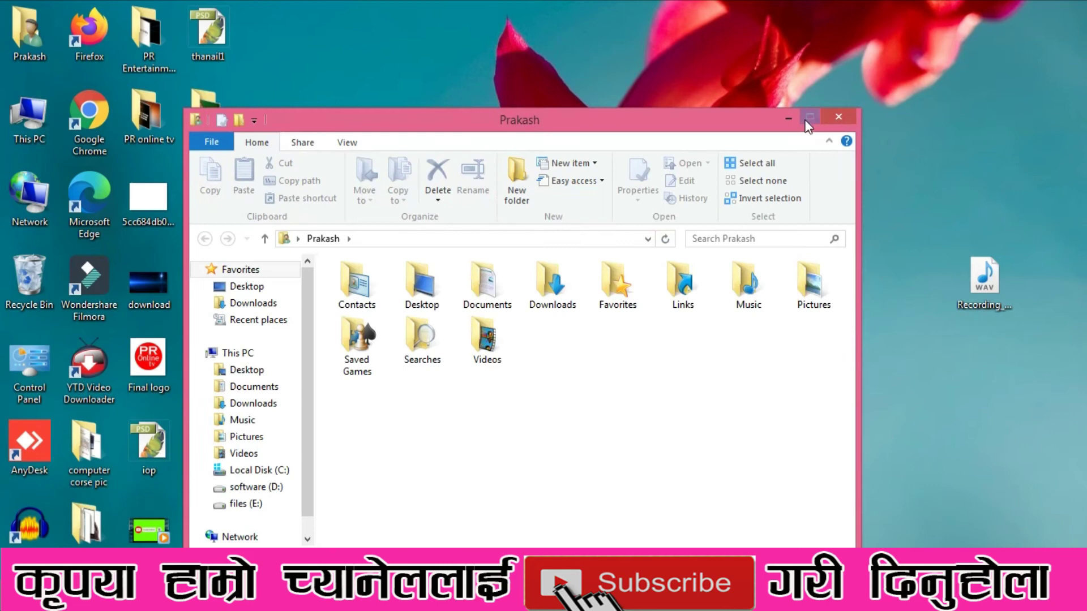
left_click(806, 115)
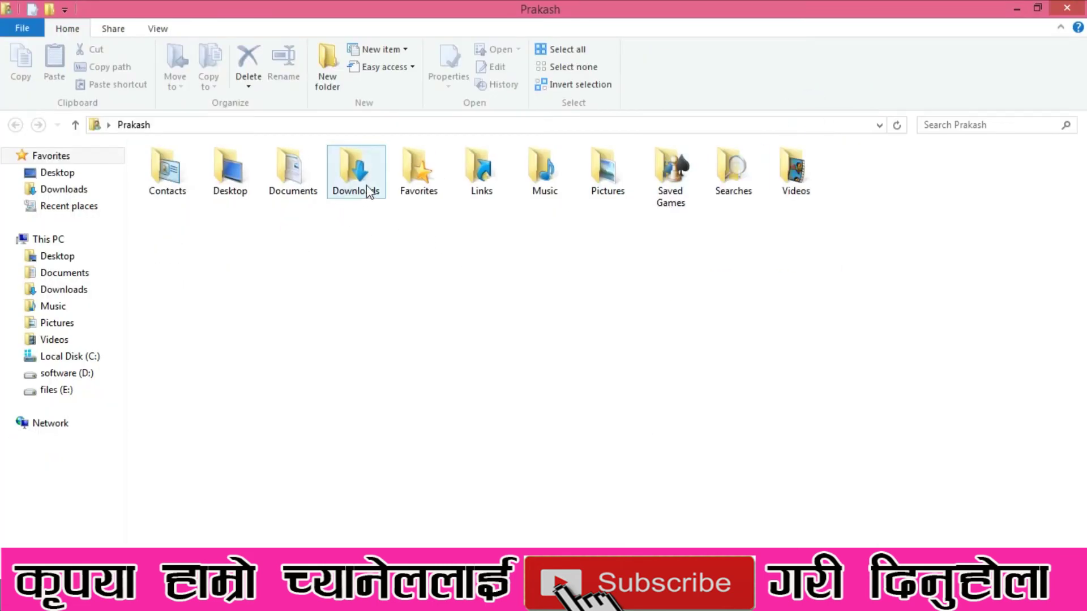
Open Downloads to show the Microsoft_Office_2019_Pro_Build_12624.20520 folder, then show the Wi-Fi networks list
double_click(356, 171)
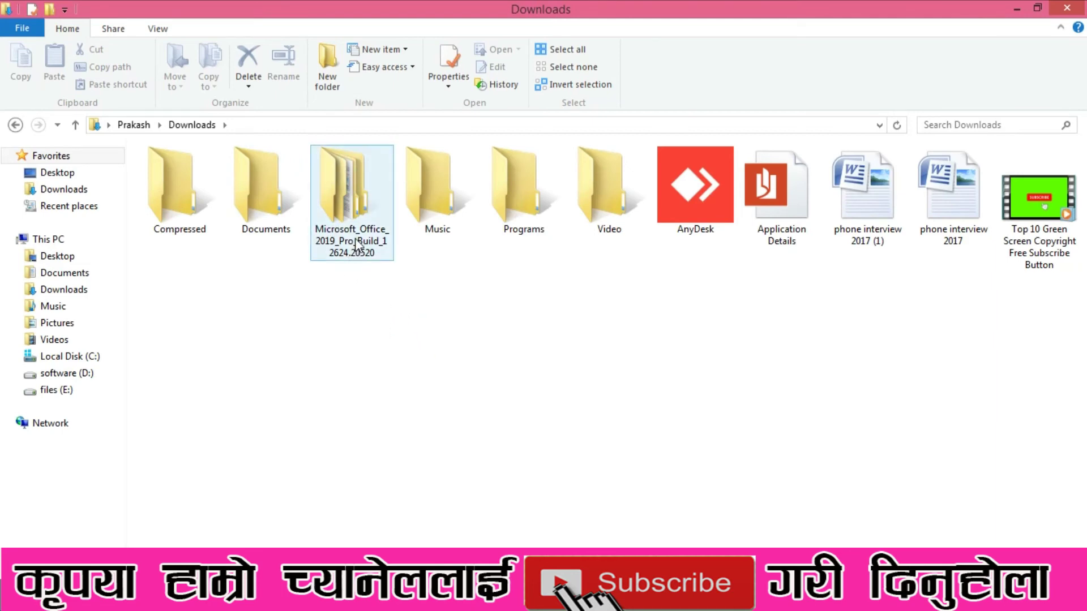
mouse_move(351, 202)
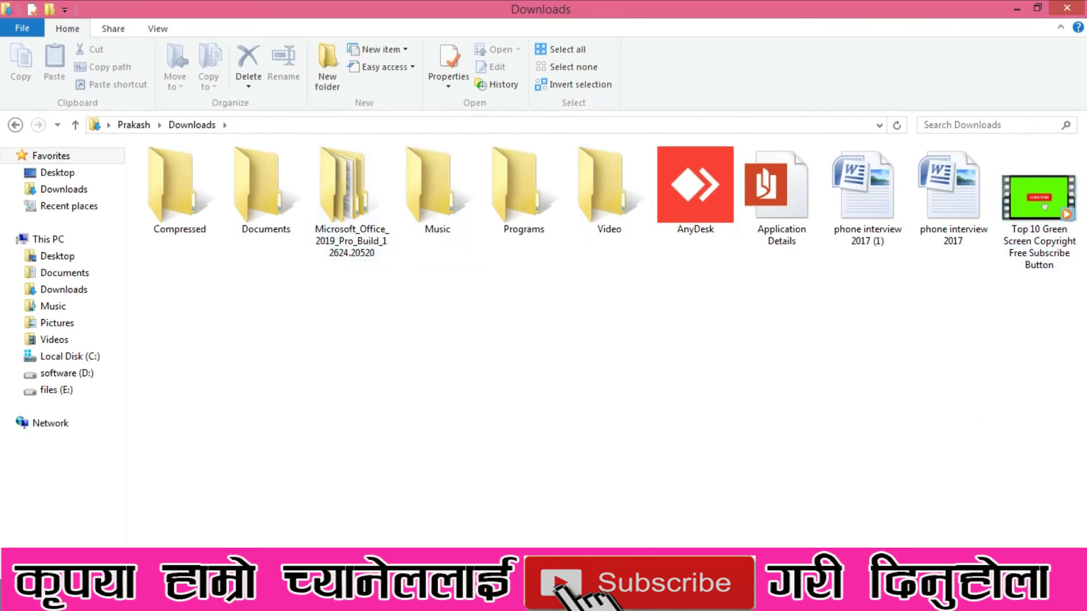
left_click(1014, 601)
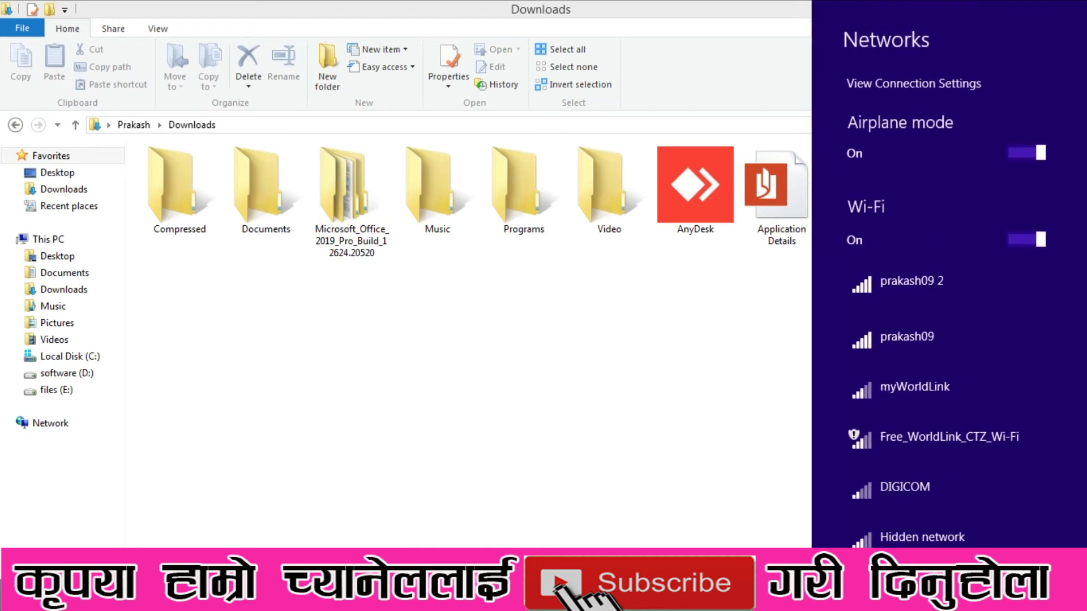
Pick a listed Wi-Fi network and connect to it
left_click(917, 288)
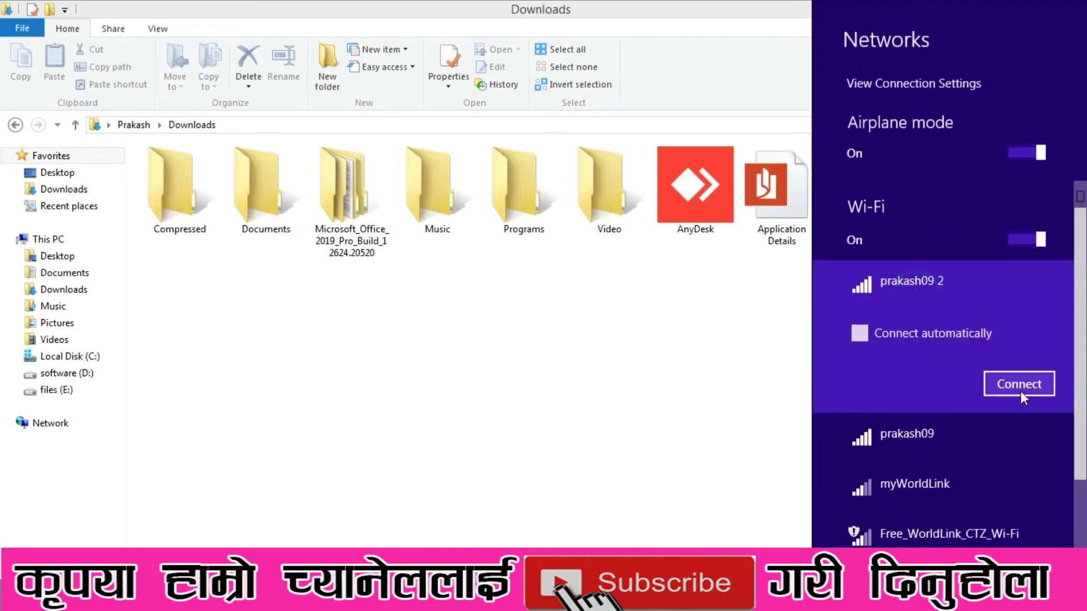
left_click(1022, 386)
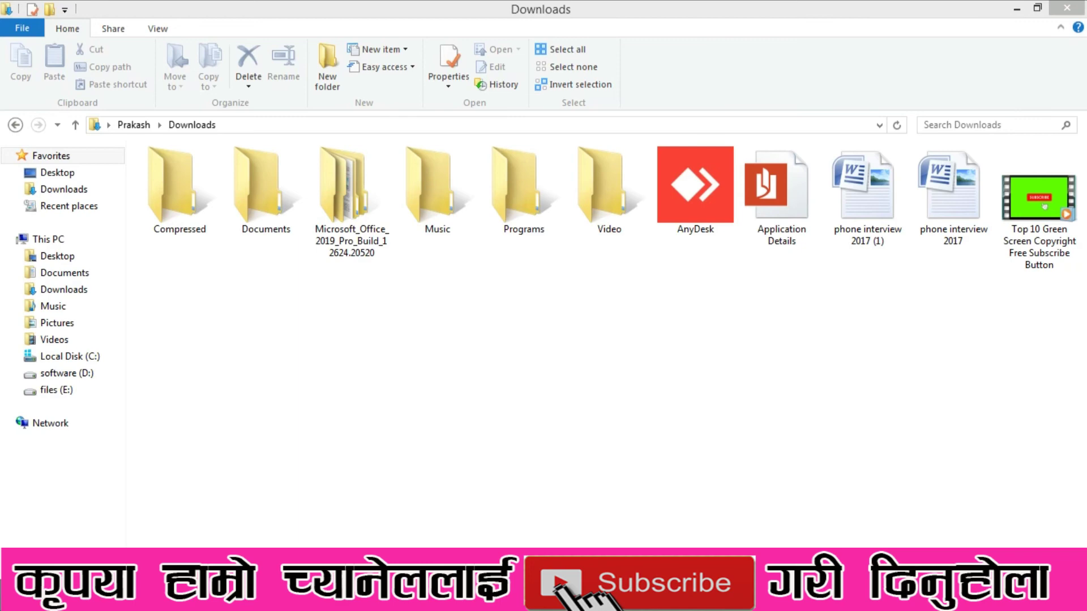
Open the hidden-icons tray, then select and deselect the Microsoft_Office_2019 folder in Downloads
left_click(935, 601)
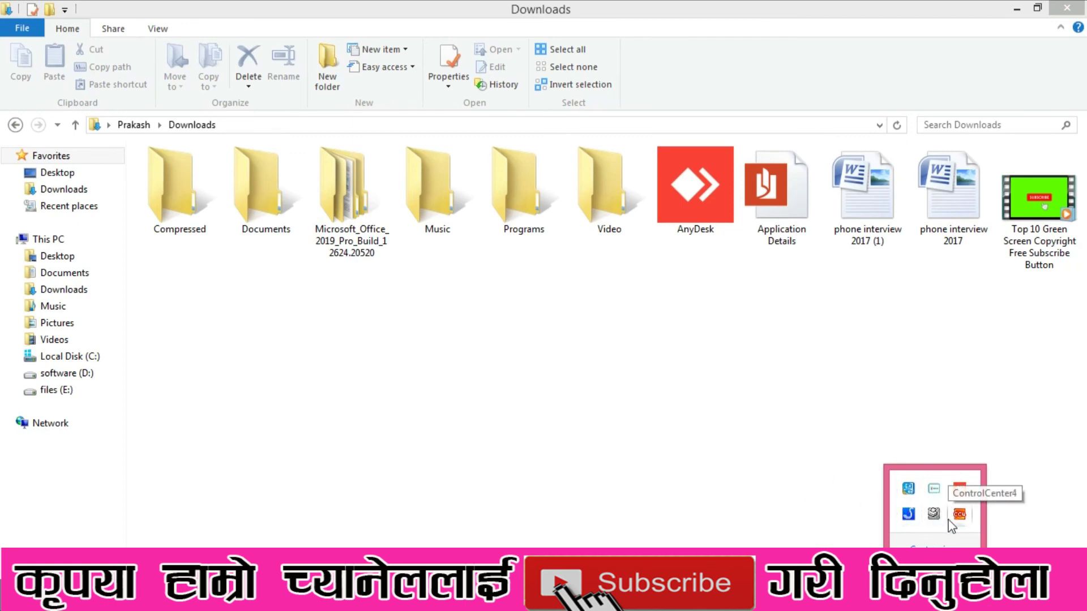
left_click(358, 259)
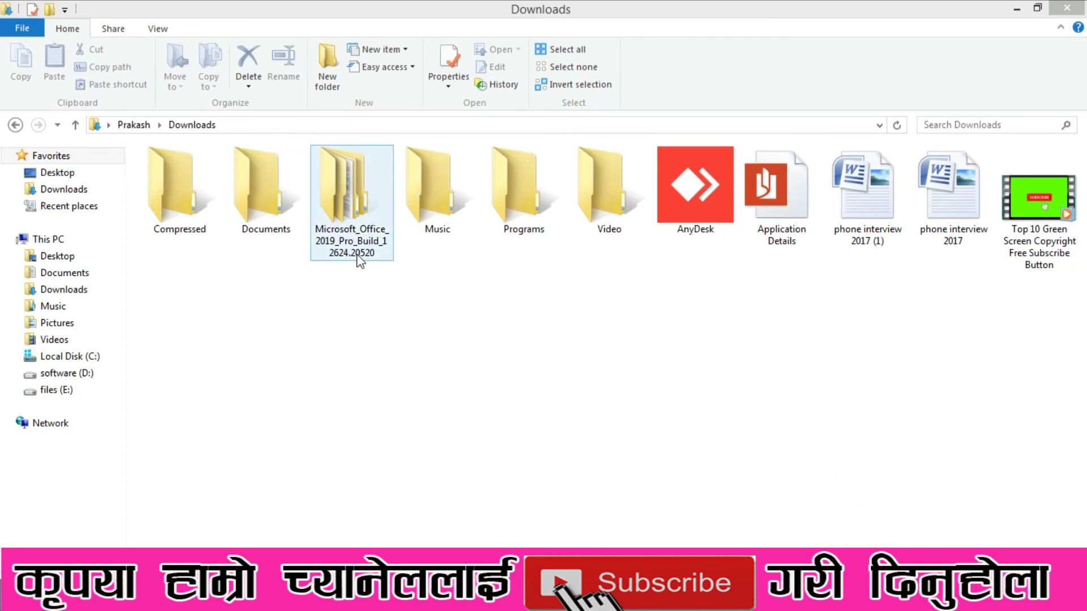
left_click(380, 329)
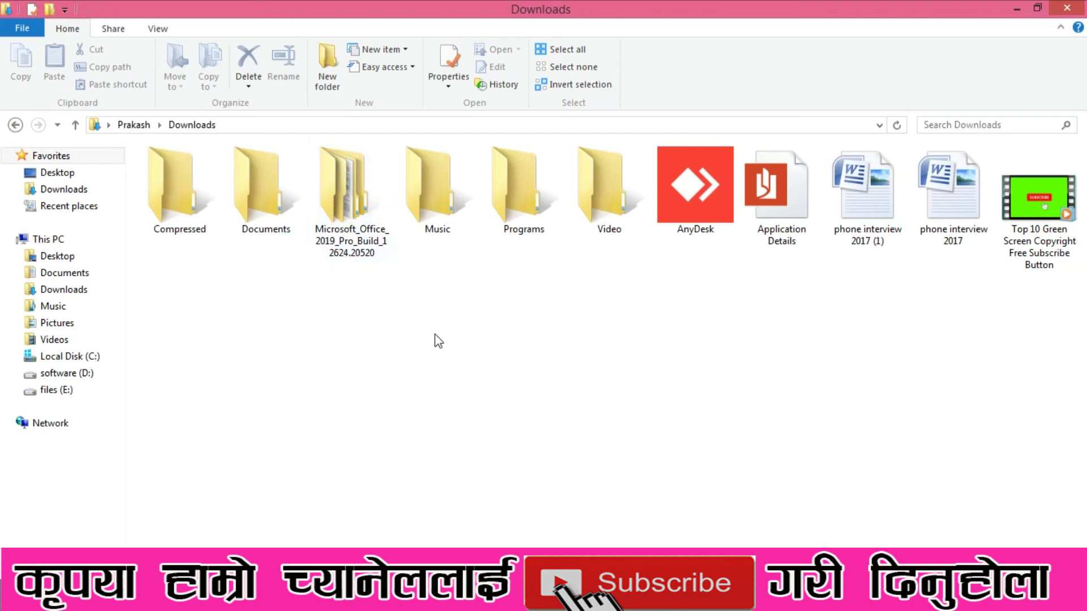
Open the Office 2019 folder, then its Professional Plus subfolder, then the Setup folder
right_click(341, 220)
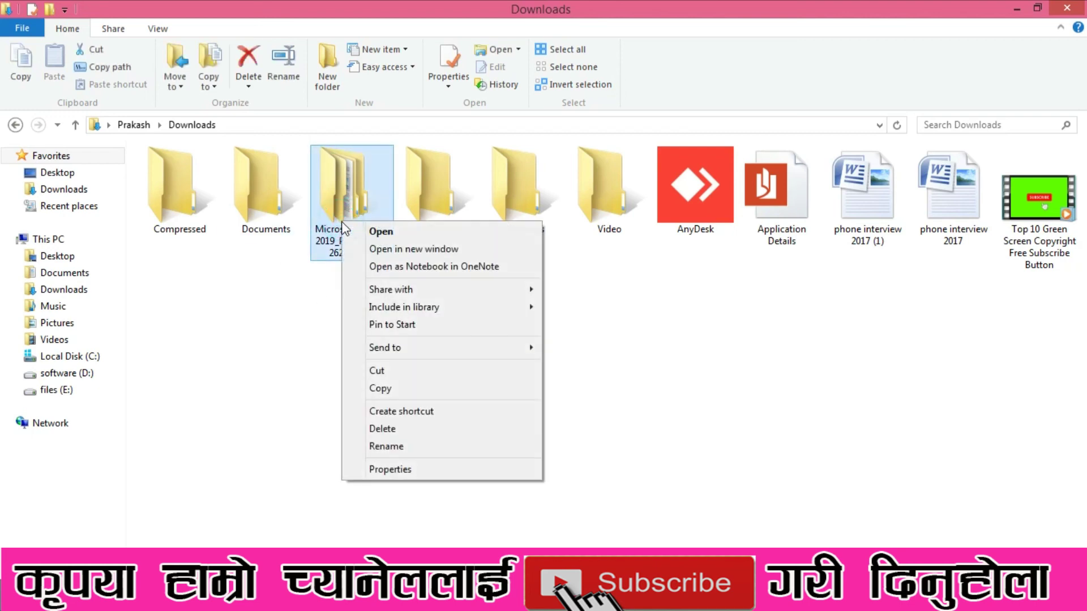
left_click(388, 232)
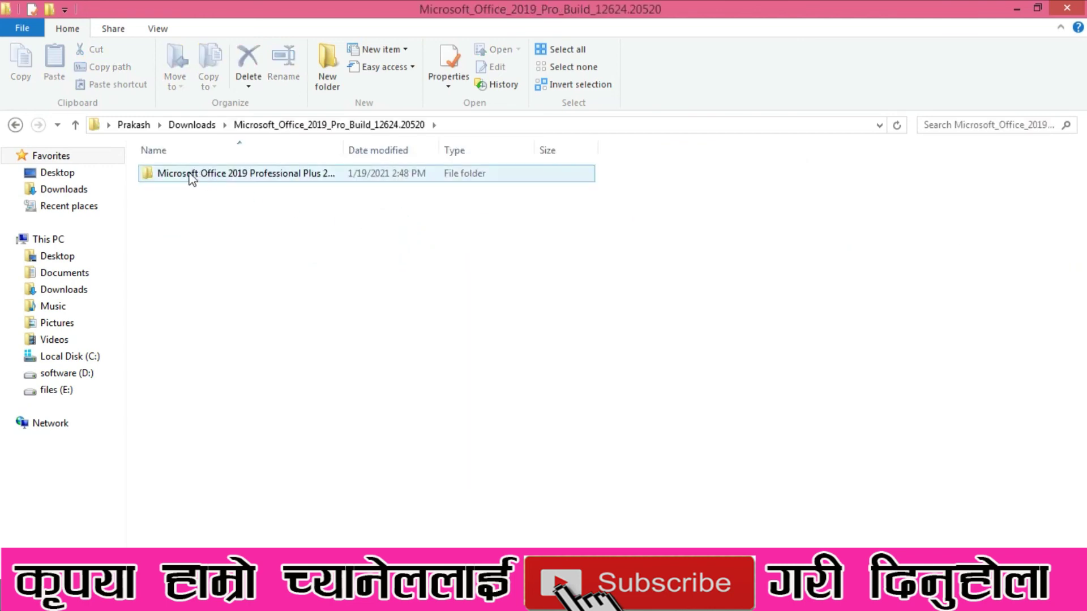
right_click(192, 182)
left_click(230, 179)
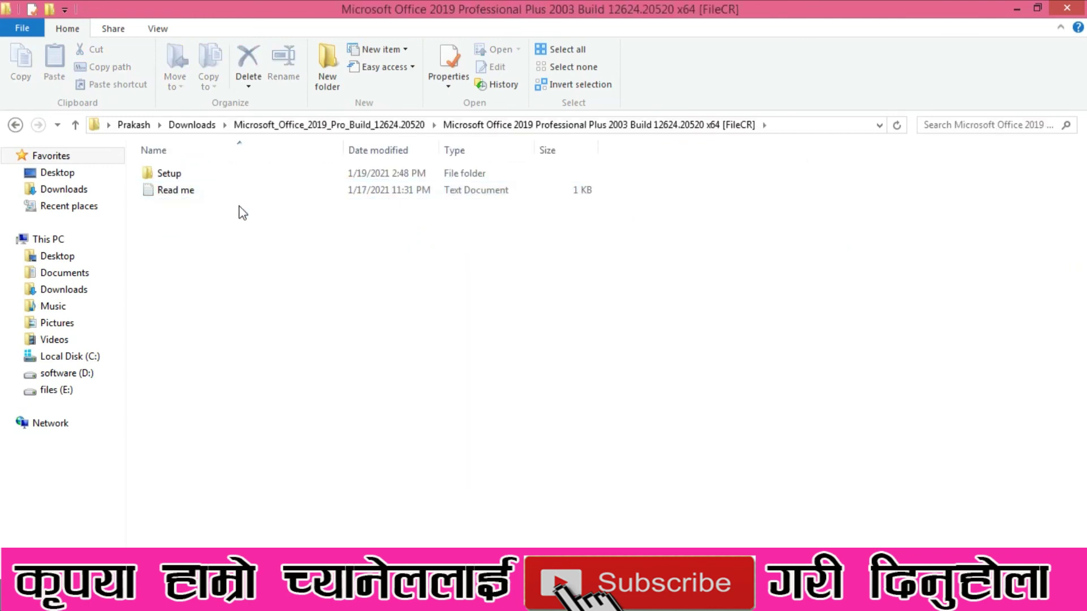
right_click(161, 176)
left_click(191, 180)
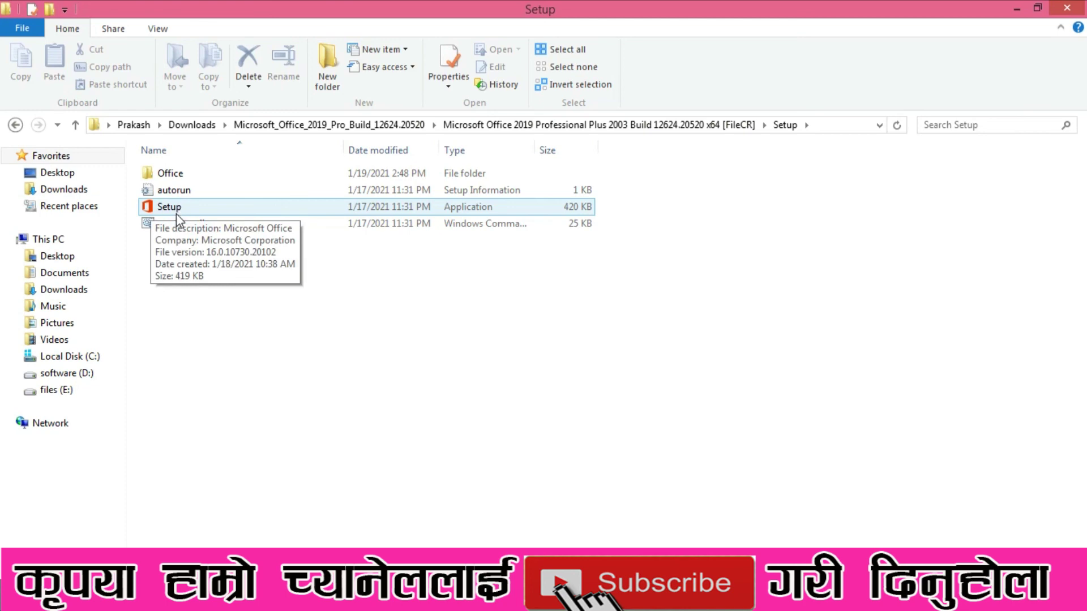
Locate the Setup application without running it, then close File Explorer
right_click(177, 214)
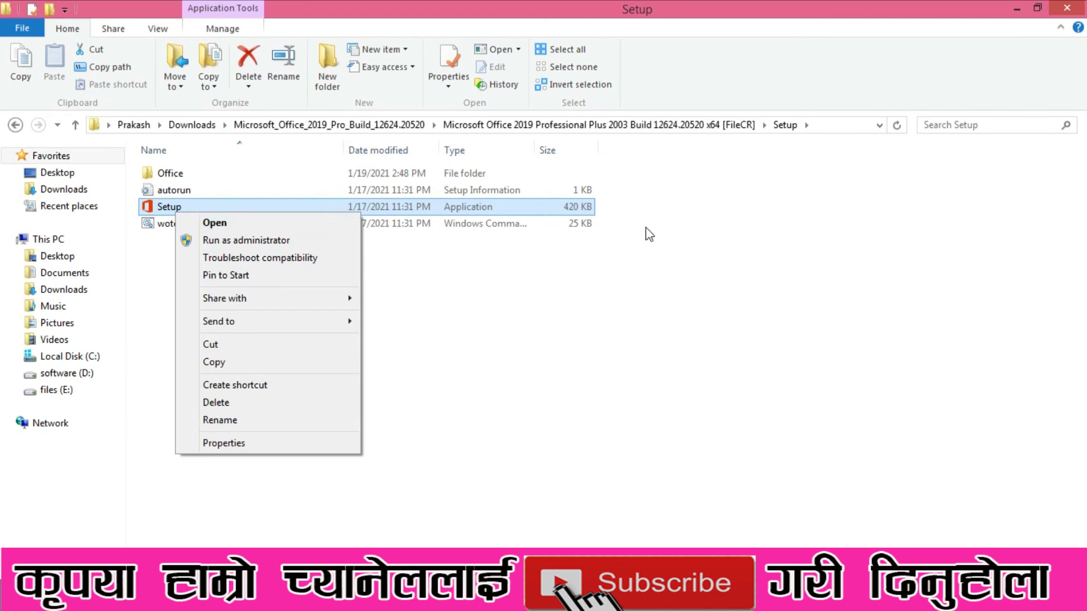
left_click(548, 294)
left_click(1067, 8)
right_click(393, 193)
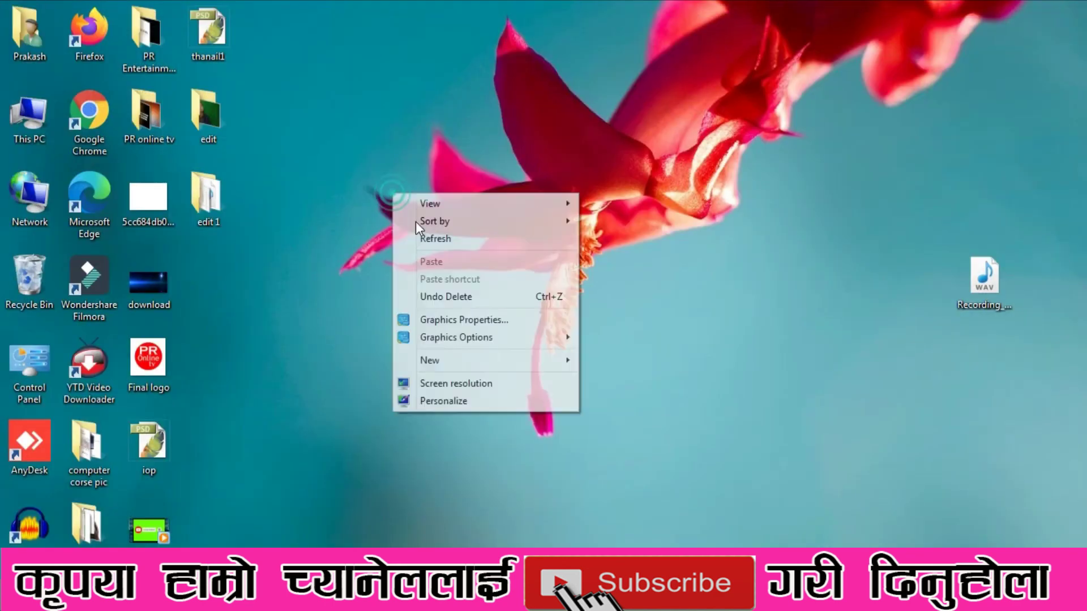
left_click(419, 238)
right_click(398, 213)
left_click(440, 260)
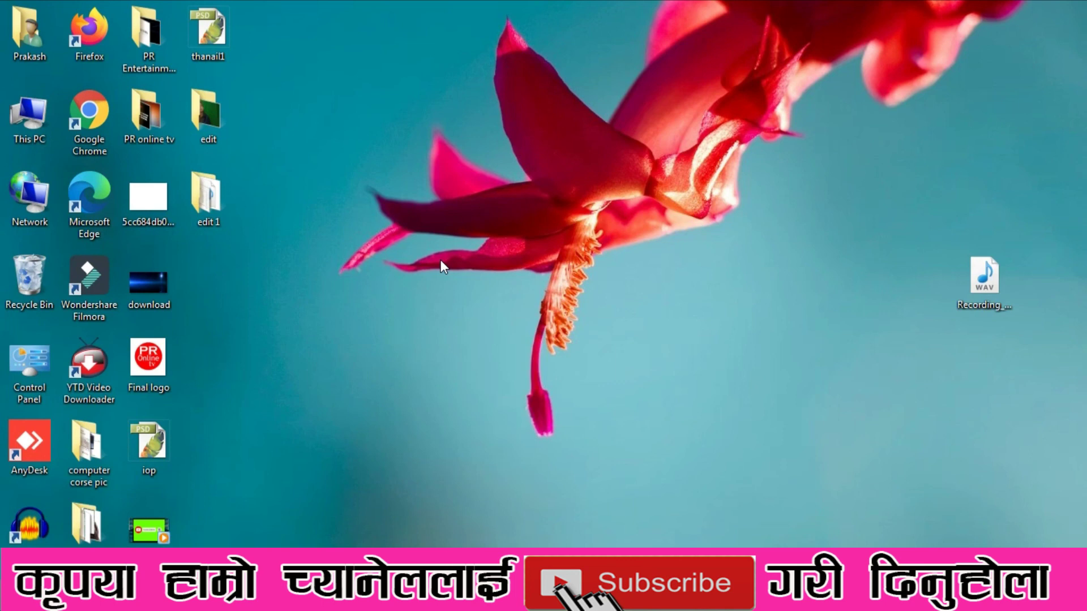
right_click(436, 260)
left_click(470, 304)
right_click(286, 274)
left_click(315, 309)
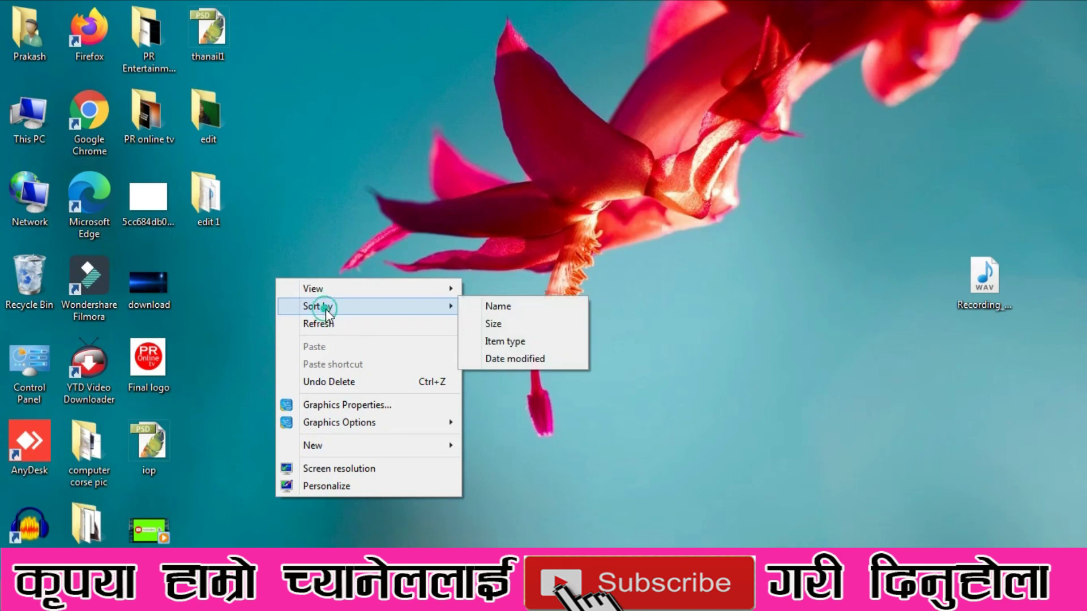
left_click(335, 324)
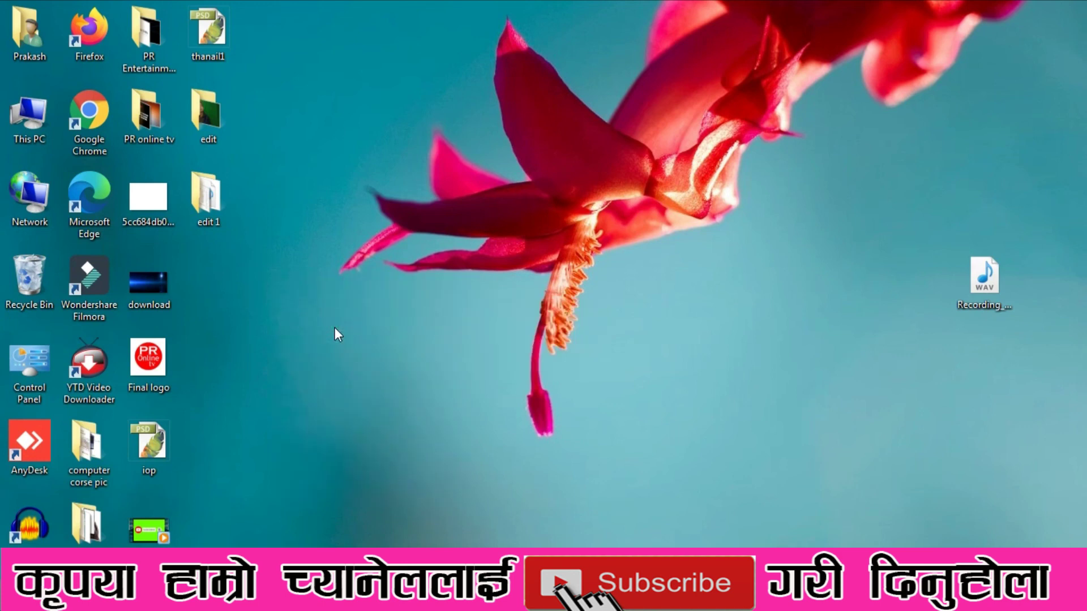